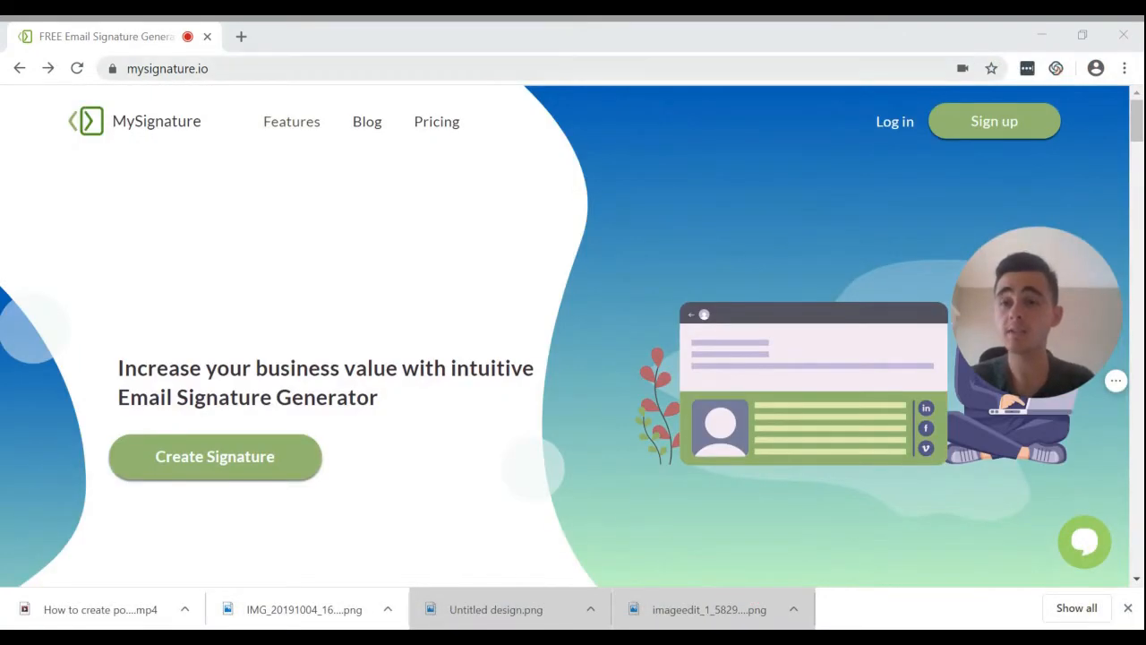
Browse down the MySignature home page to reach the signature editor.
left_click(206, 69)
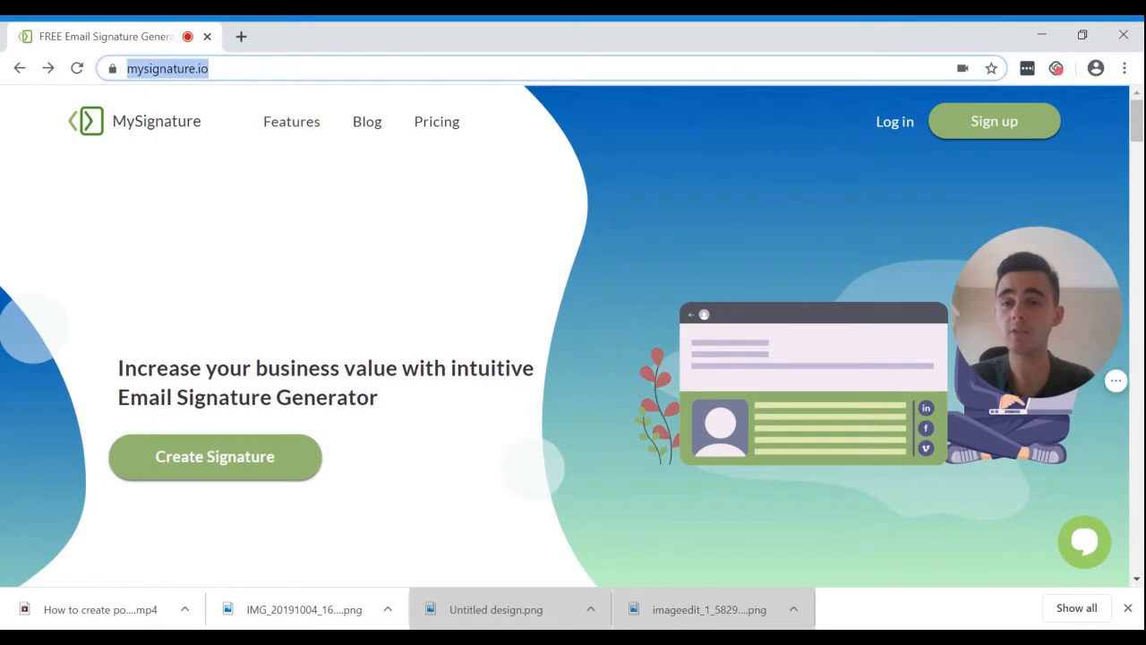
left_click(211, 69)
left_click(48, 324)
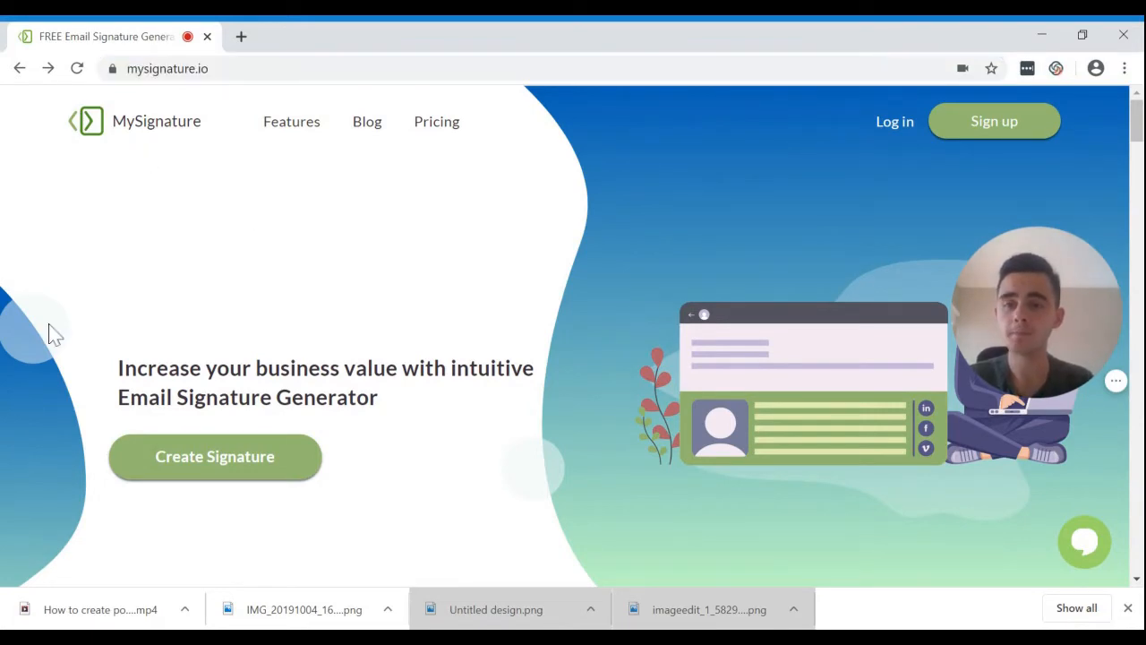
scroll(48, 396, "down", 10)
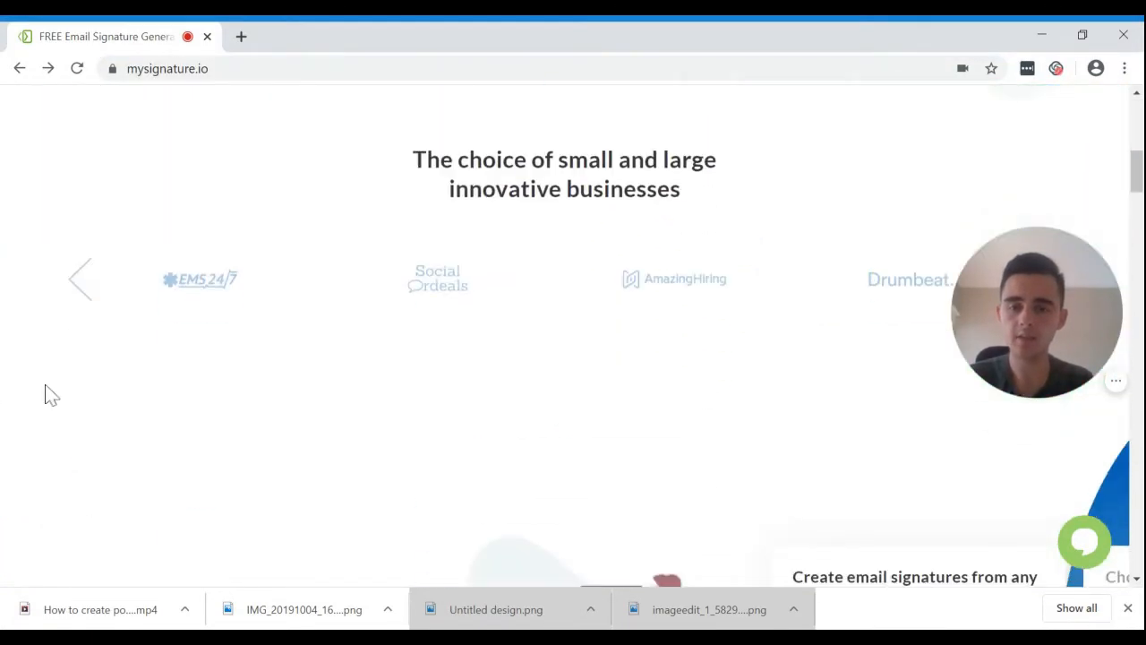
scroll(573, 336, "down", 12)
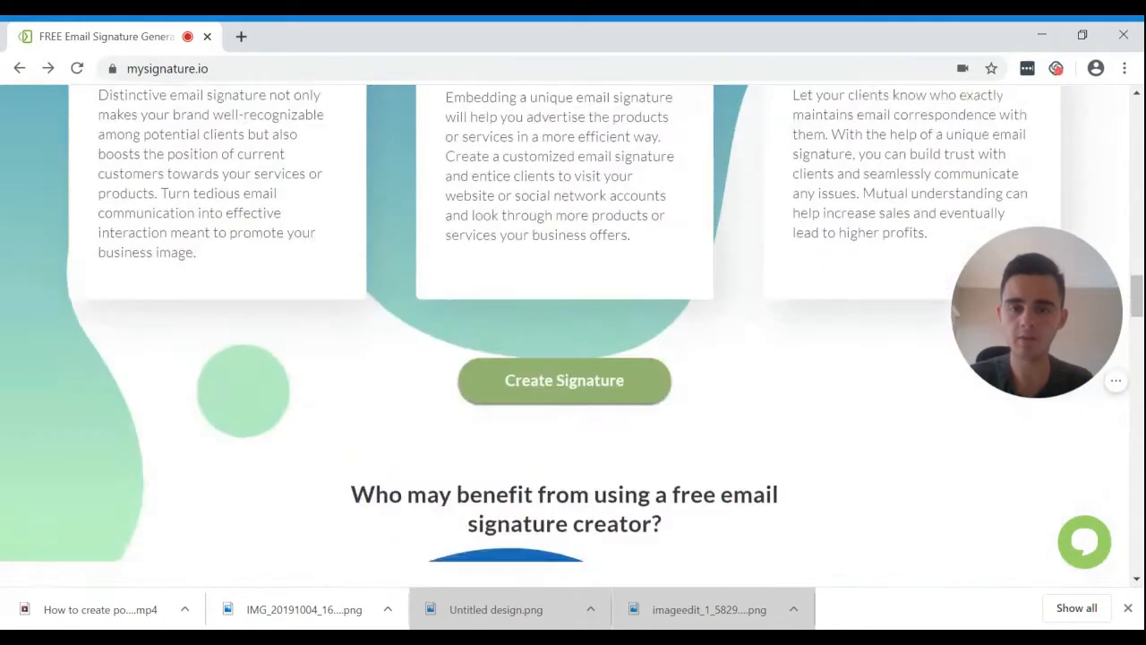
scroll(573, 336, "down", 2)
scroll(130, 368, "up", 3)
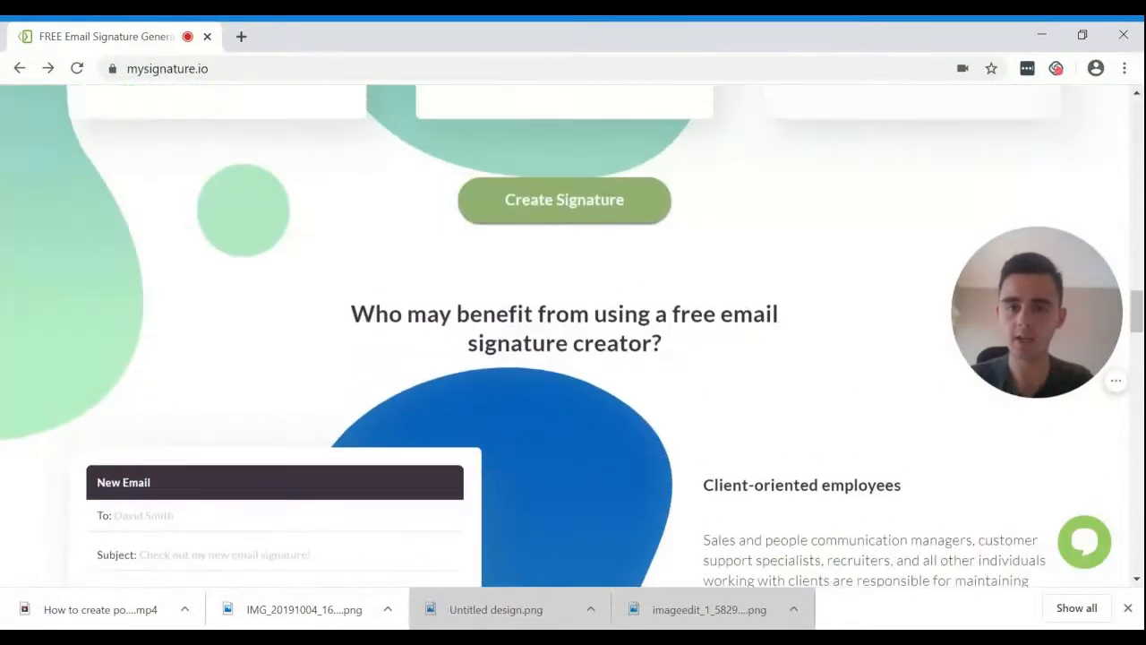
scroll(130, 369, "down", 4)
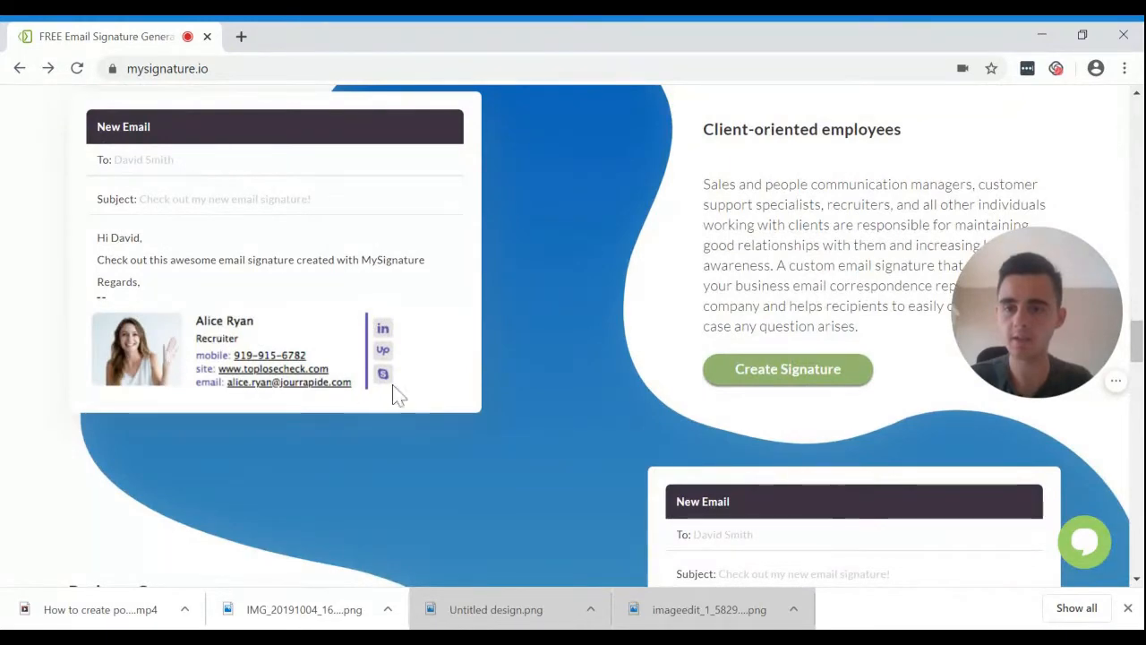
scroll(600, 448, "down", 3)
scroll(600, 448, "up", 1)
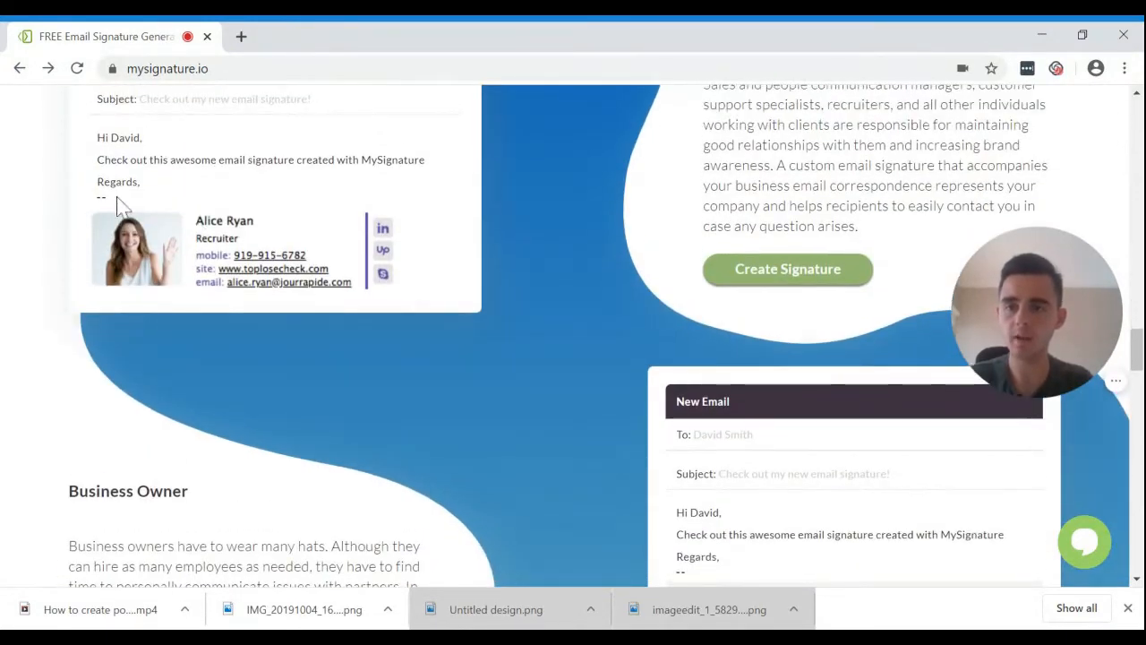
scroll(703, 455, "down", 7)
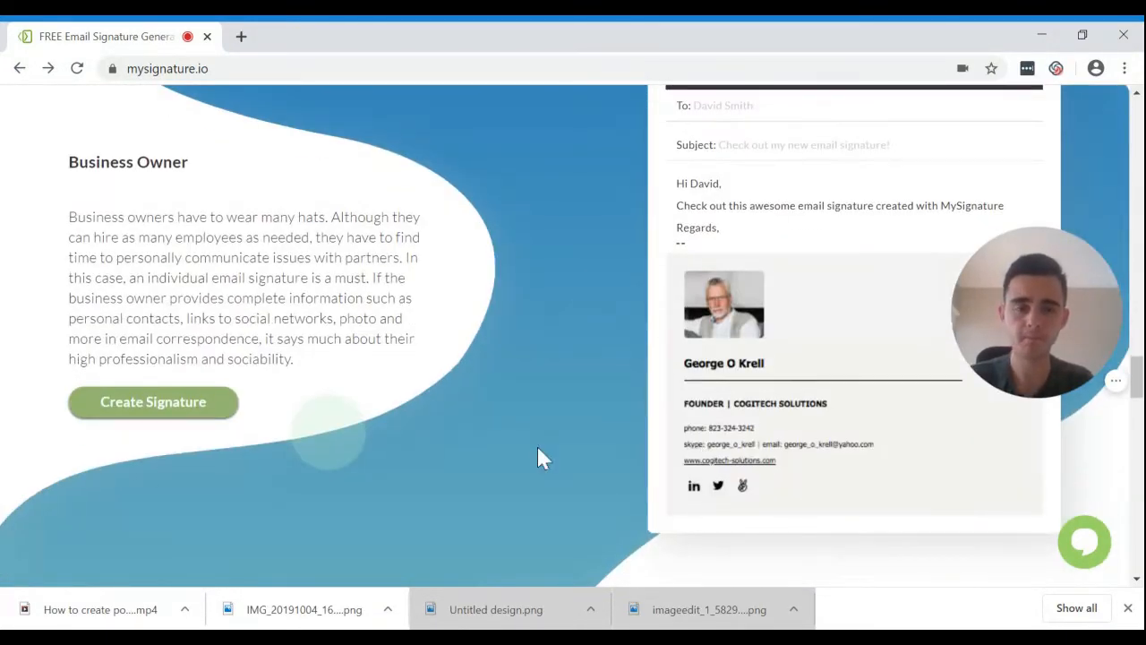
scroll(536, 444, "down", 12)
scroll(298, 401, "down", 8)
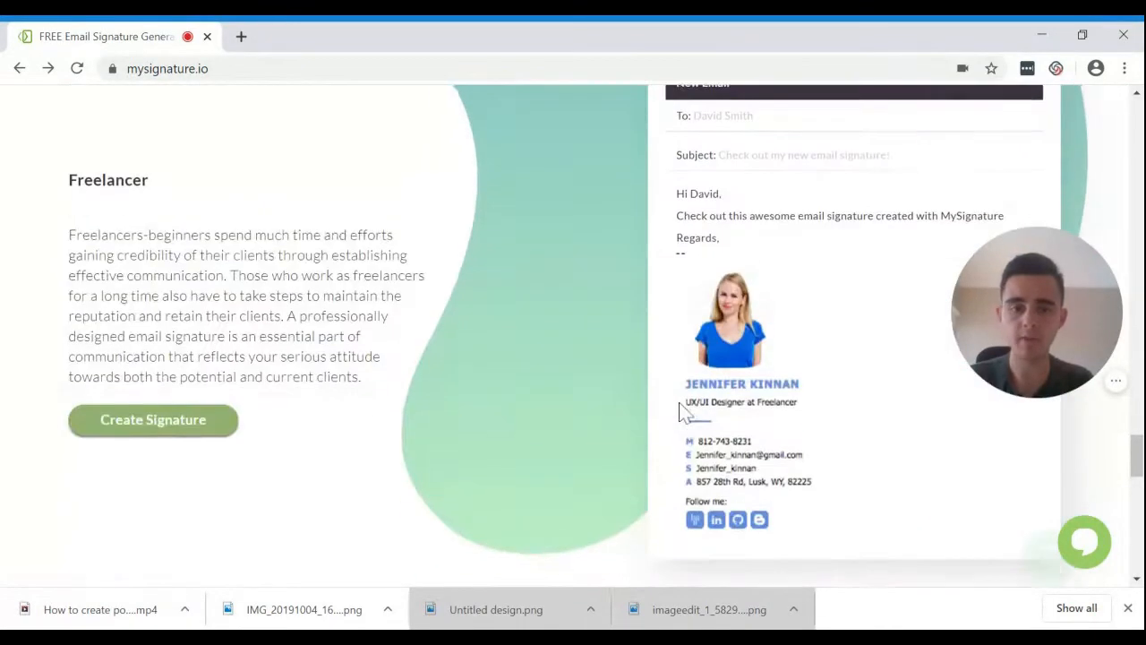
scroll(480, 414, "down", 8)
scroll(481, 415, "down", 8)
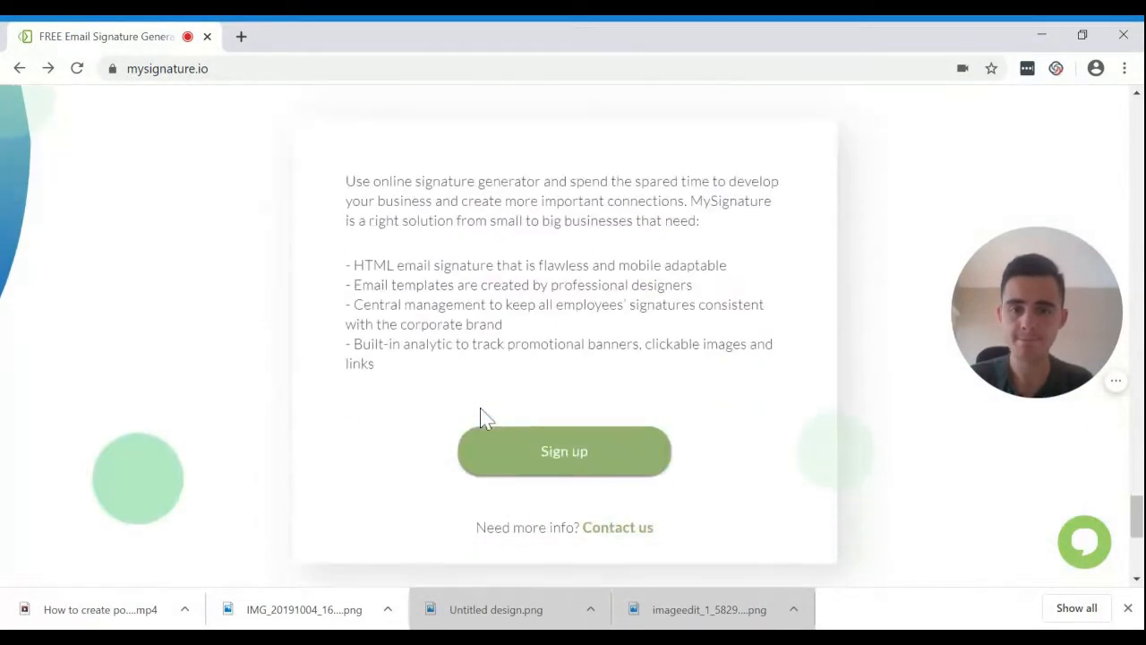
scroll(480, 414, "up", 15)
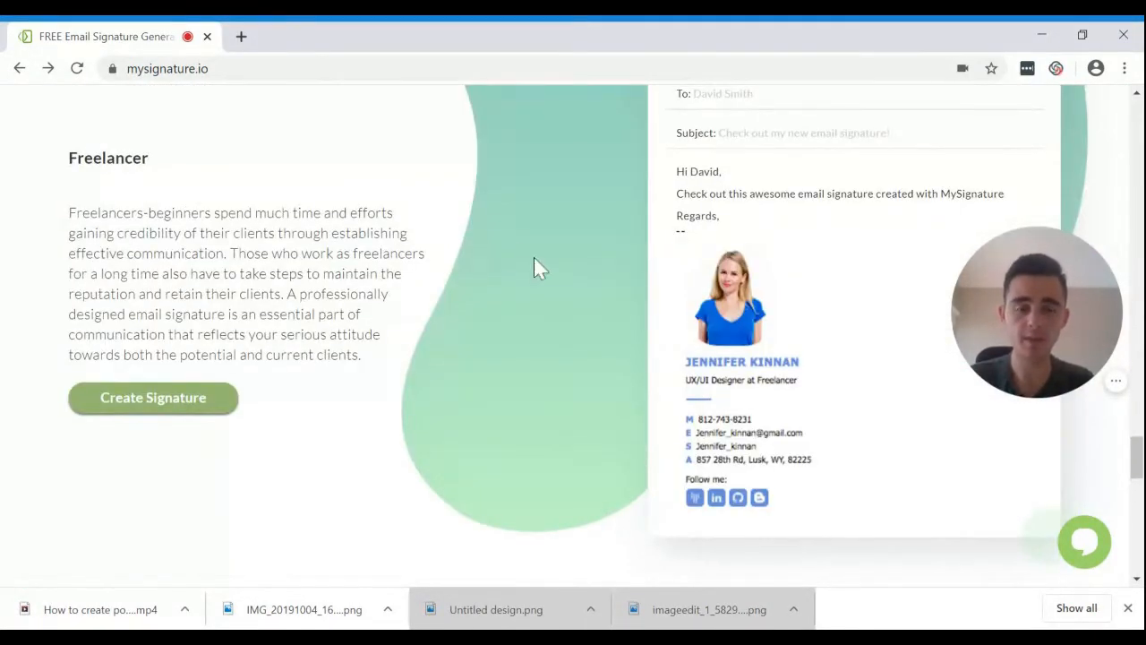
scroll(534, 257, "up", 20)
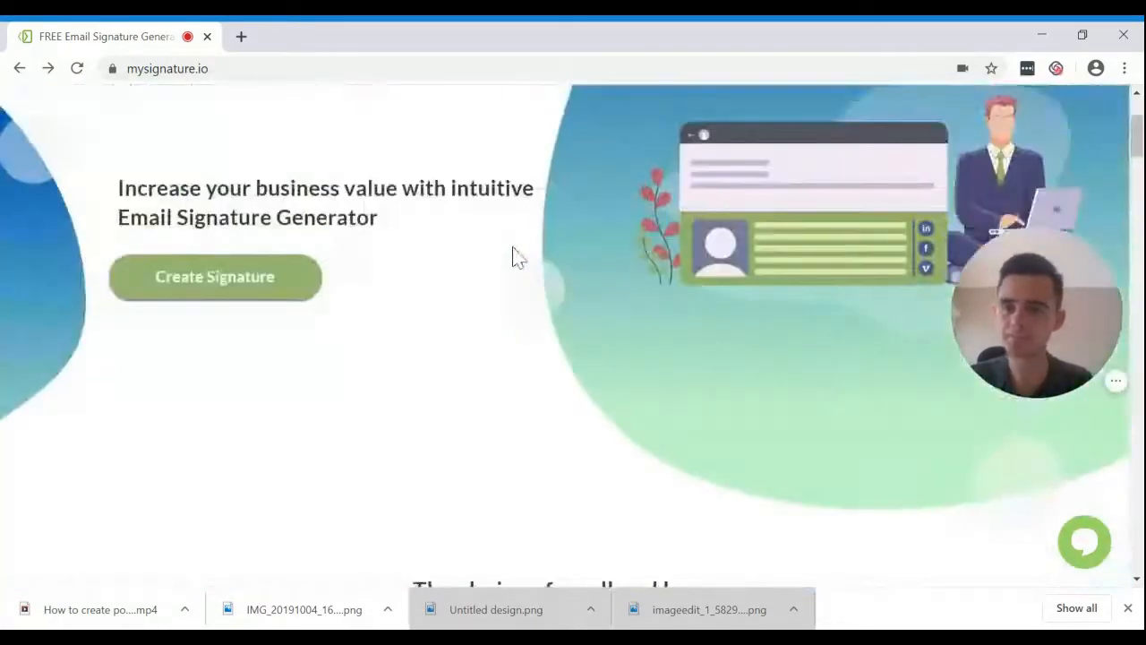
scroll(517, 258, "up", 3)
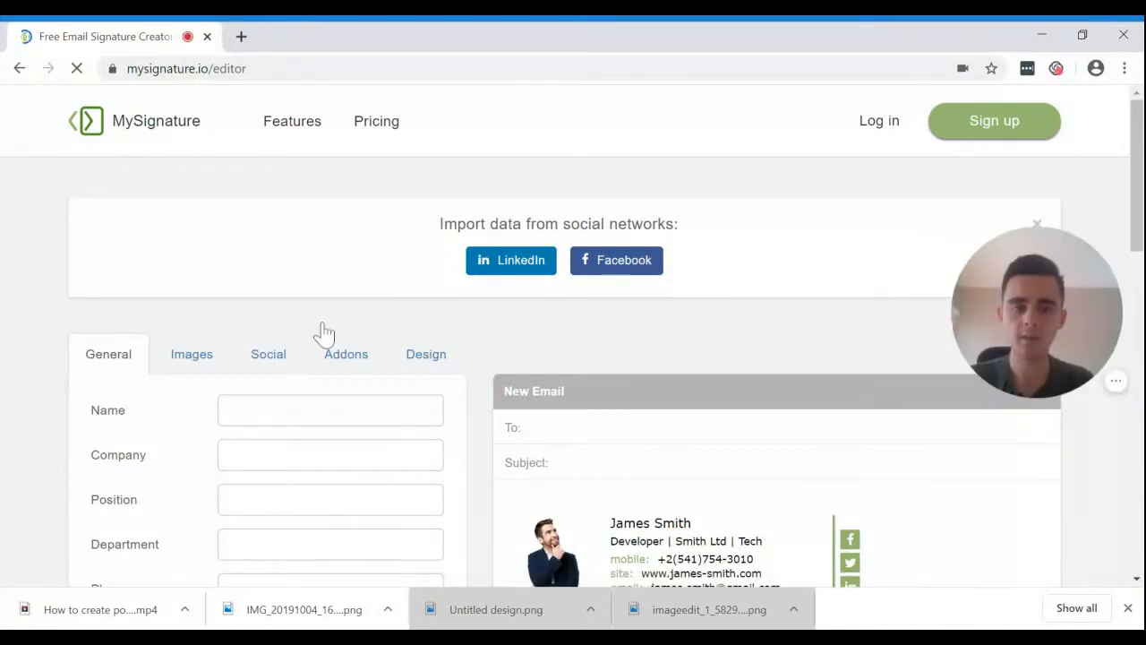
scroll(324, 333, "down", 2)
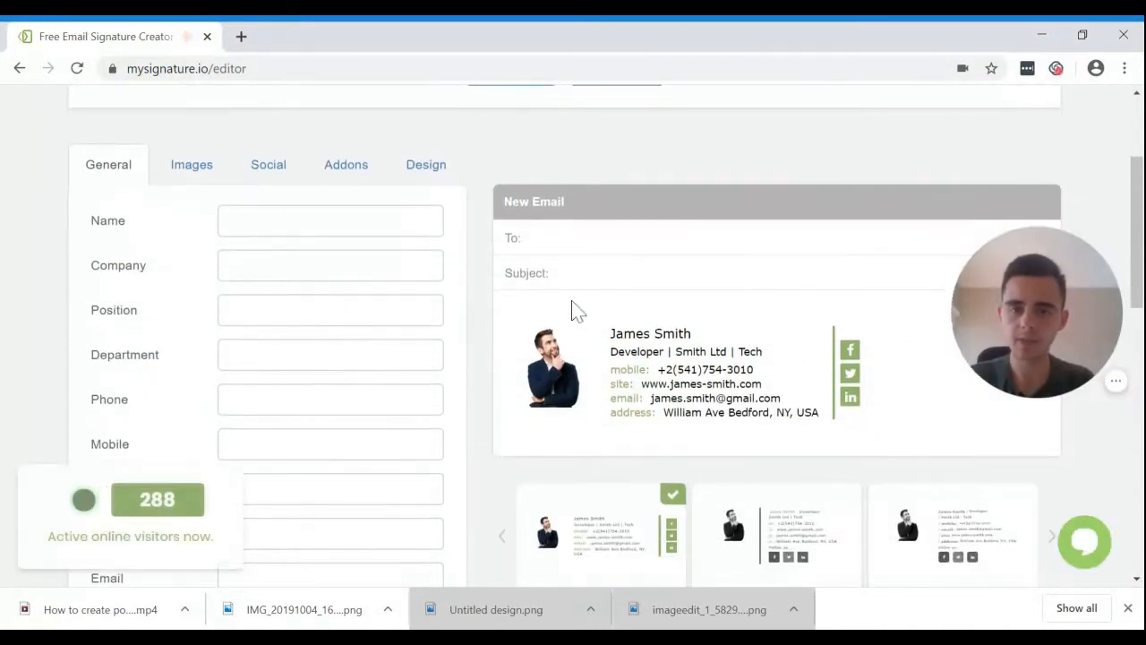
scroll(574, 309, "down", 1)
Preview the second and third templates, then go back to the first template.
left_click(844, 440)
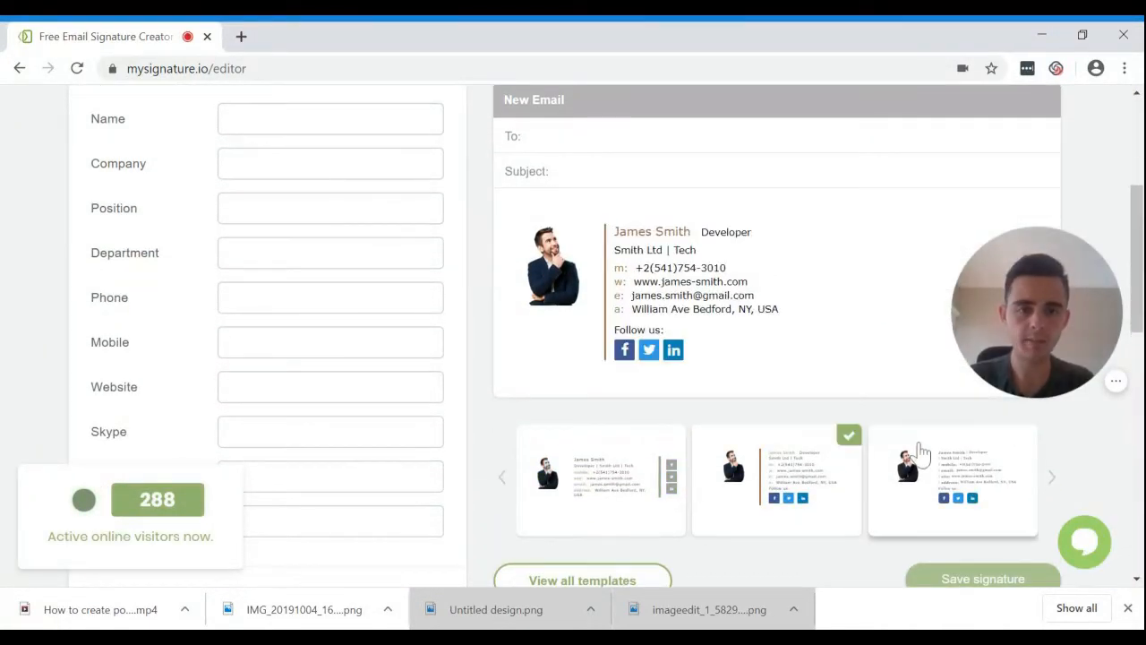
left_click(920, 452)
left_click(626, 468)
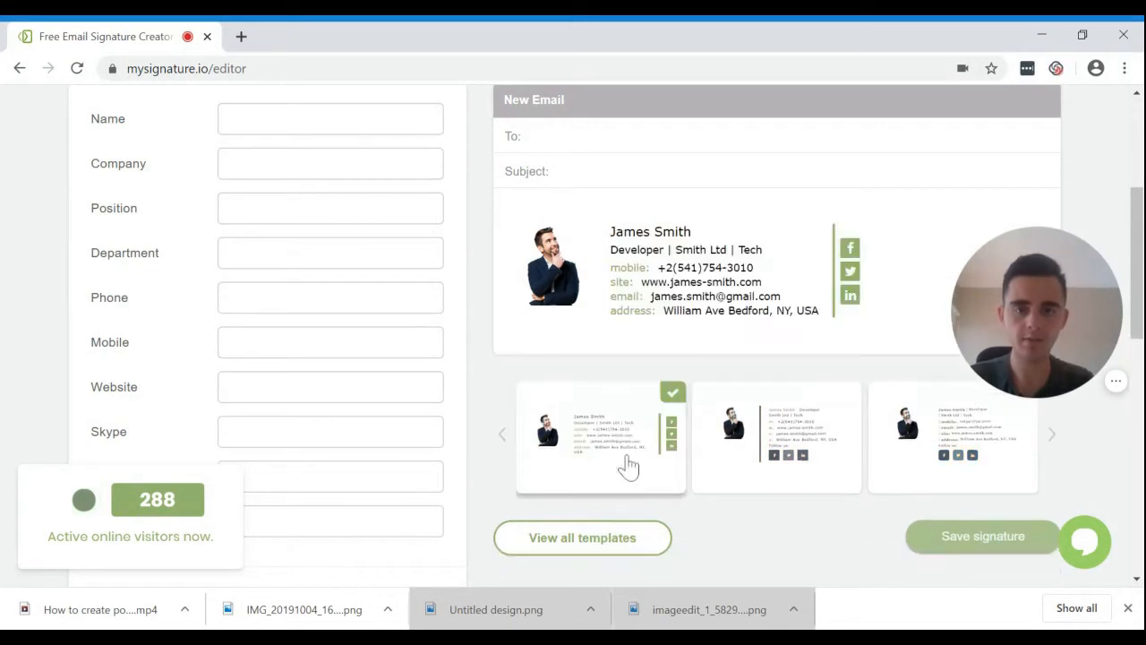
scroll(7, 256, "up", 2)
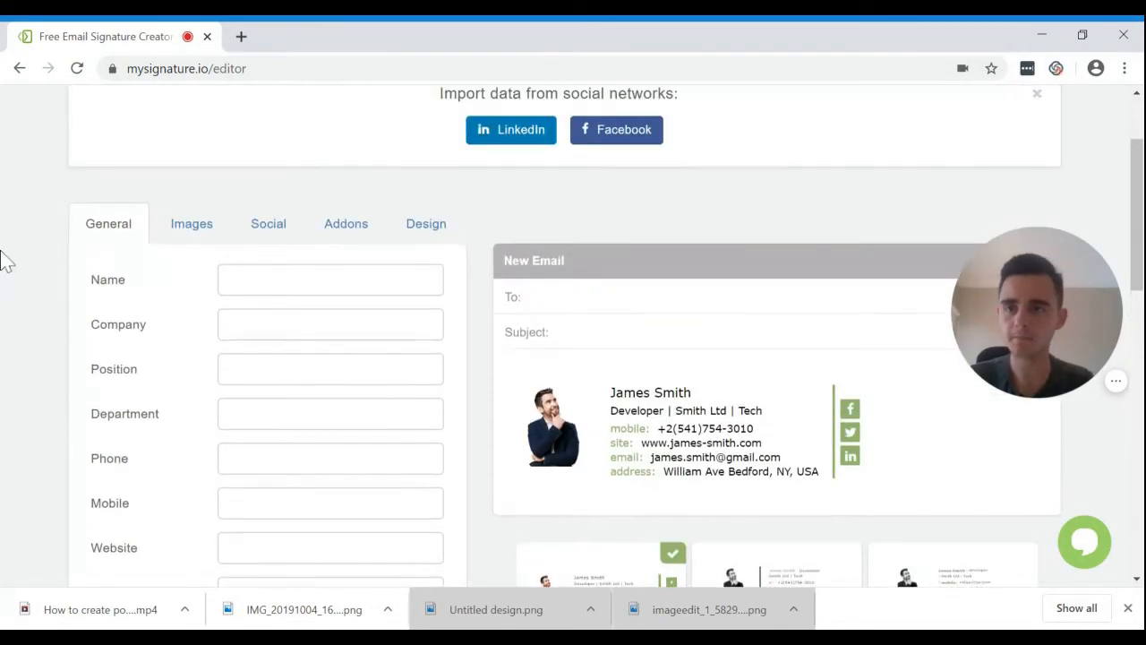
In the Images settings, add Untitled design.png as the Logo / Photo.
left_click(189, 240)
scroll(59, 448, "down", 1)
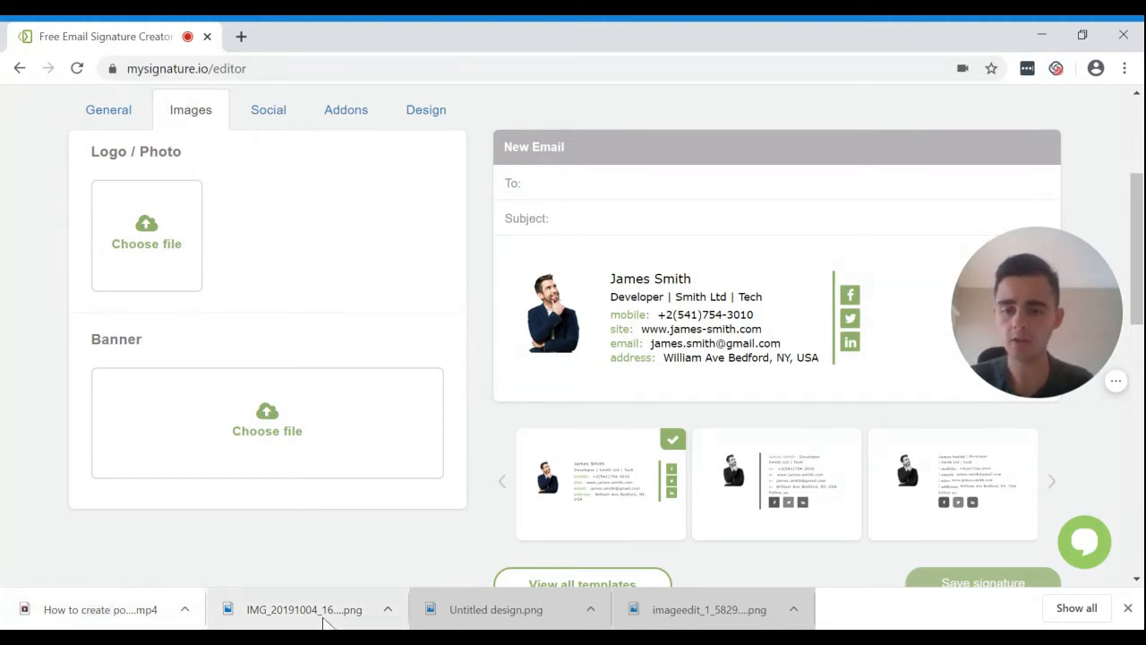
left_click(494, 588)
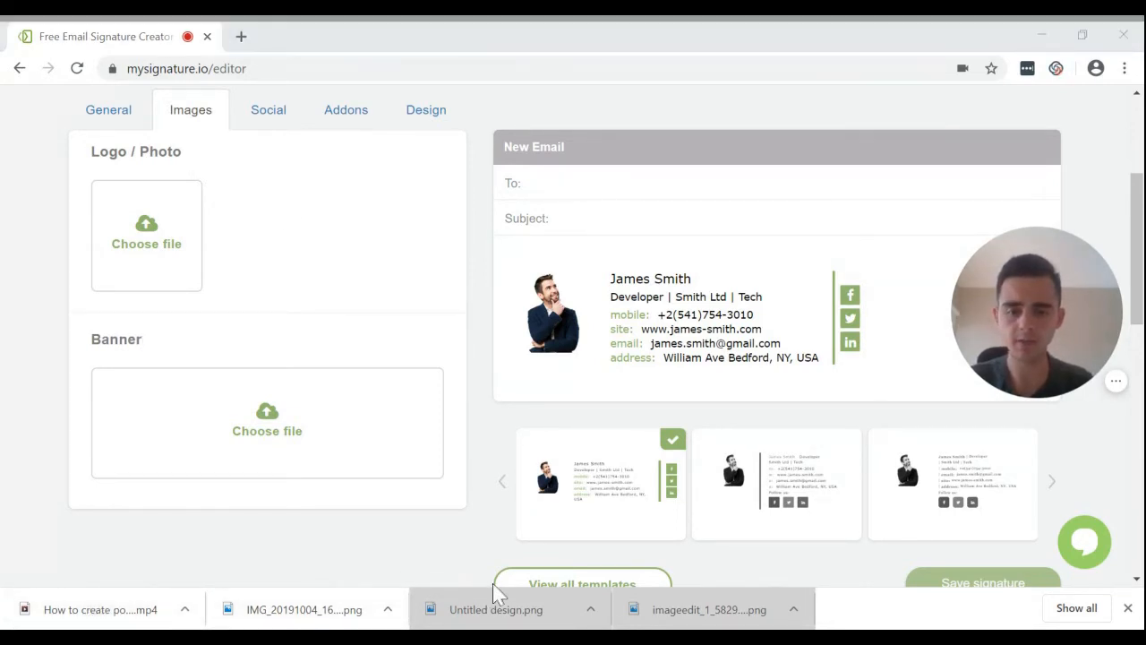
left_click_drag(483, 613, 150, 240)
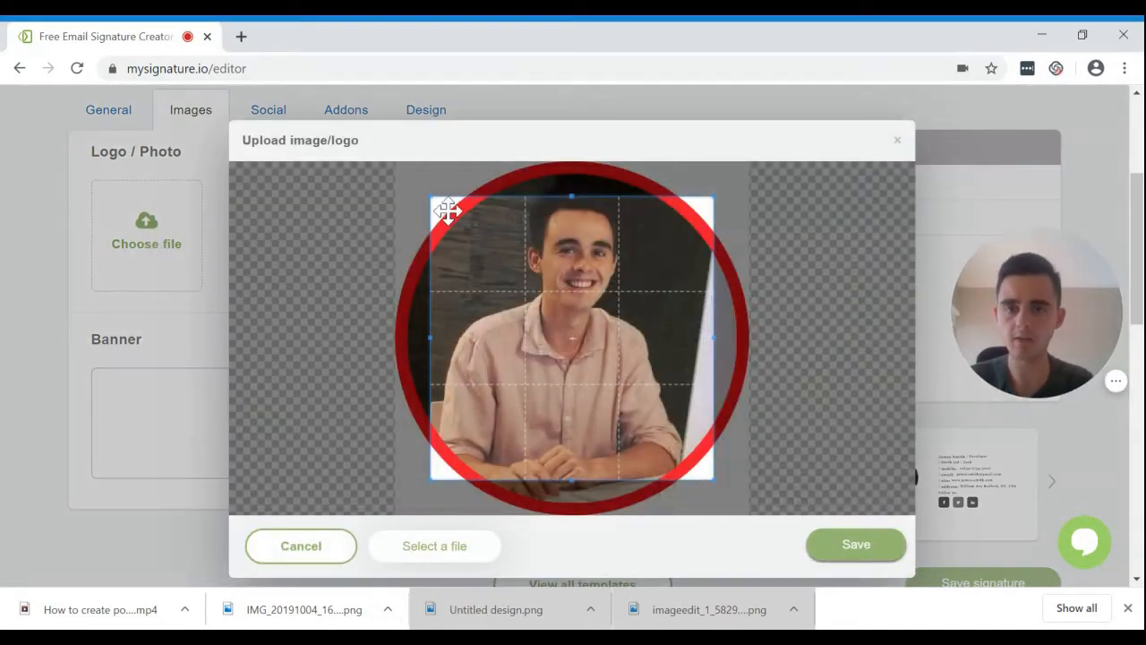
Crop the photo so the whole red-bordered circle fits, and save it.
left_click_drag(448, 210, 414, 171)
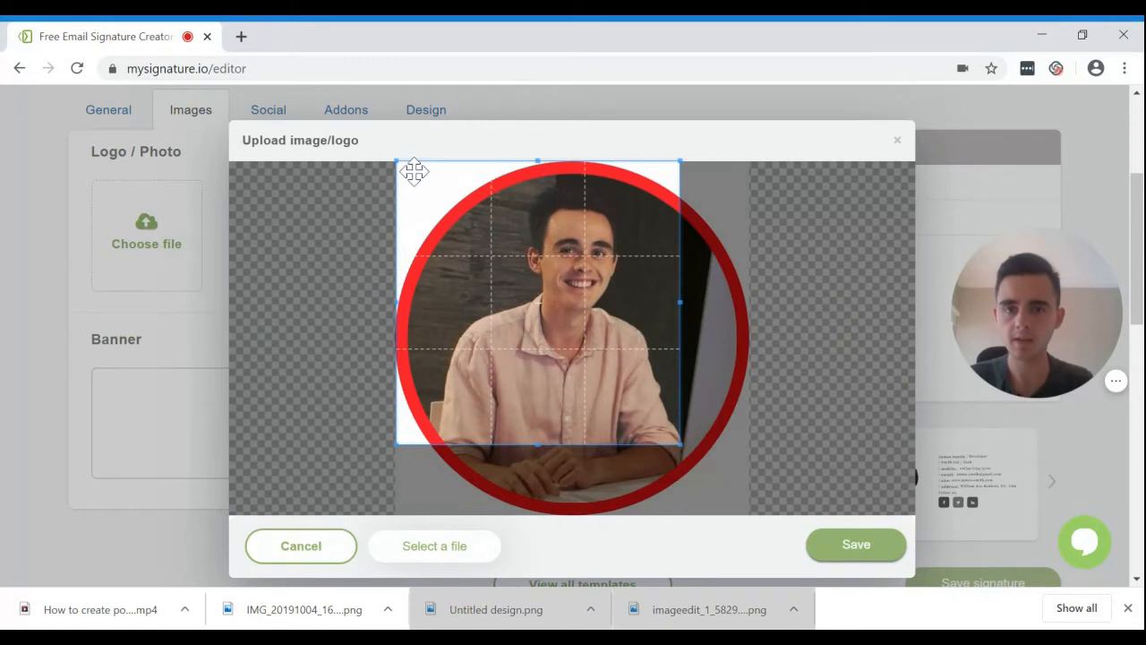
left_click_drag(677, 445, 746, 512)
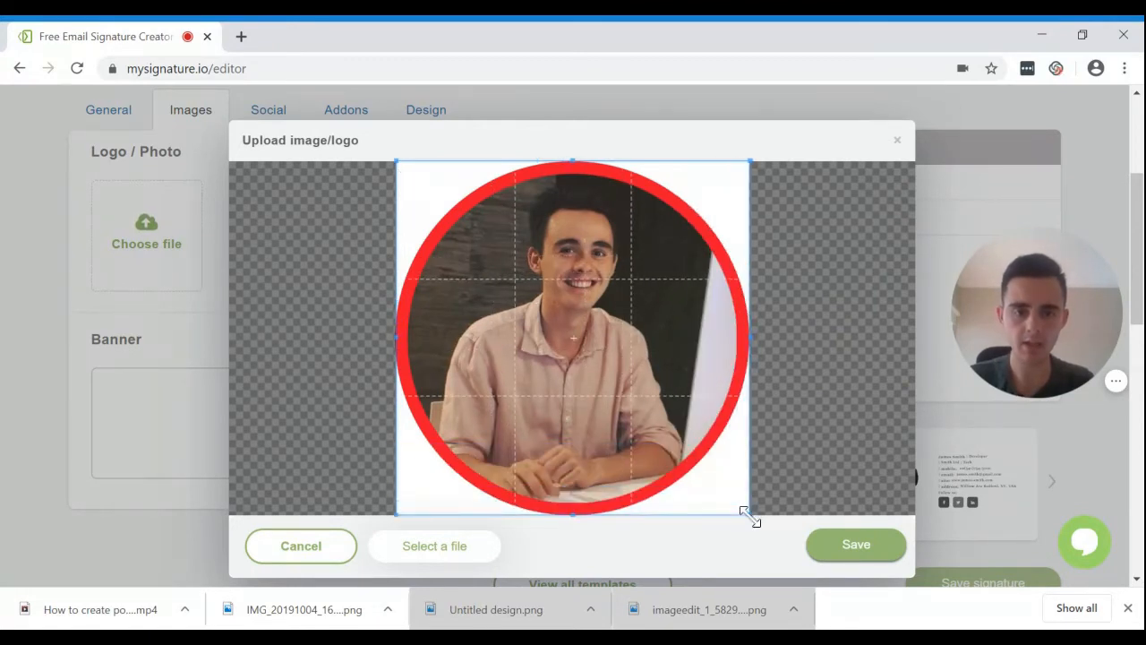
left_click(822, 557)
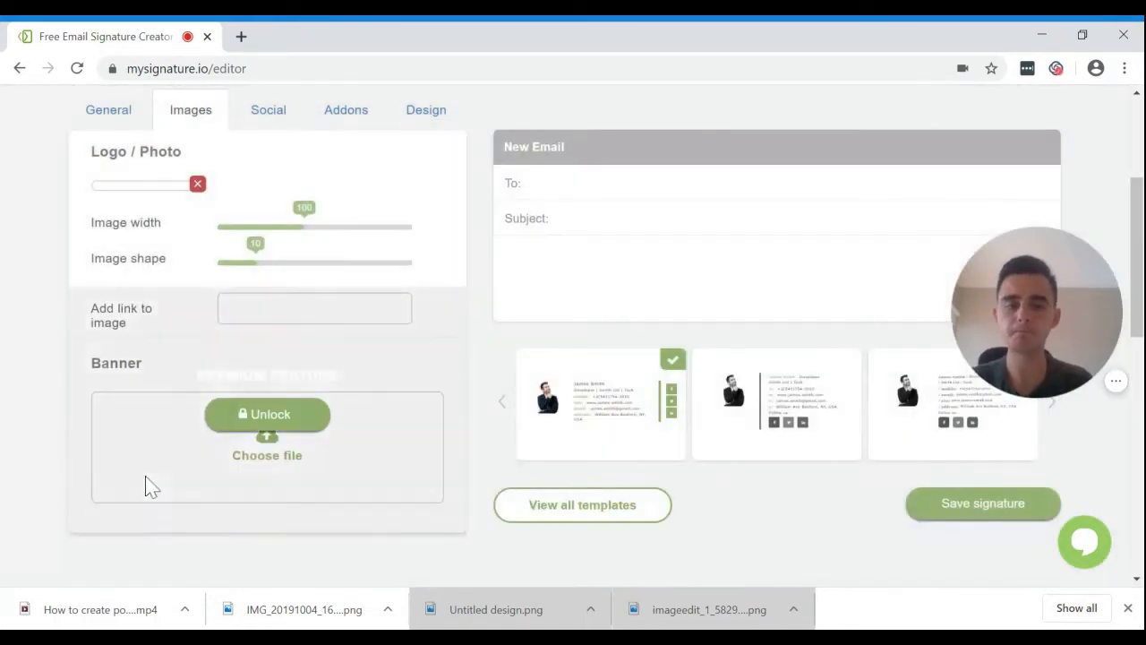
Enter the person's name, company Dynamite Proofreading, position Owner and the mobile number.
scroll(3, 345, "down", 1)
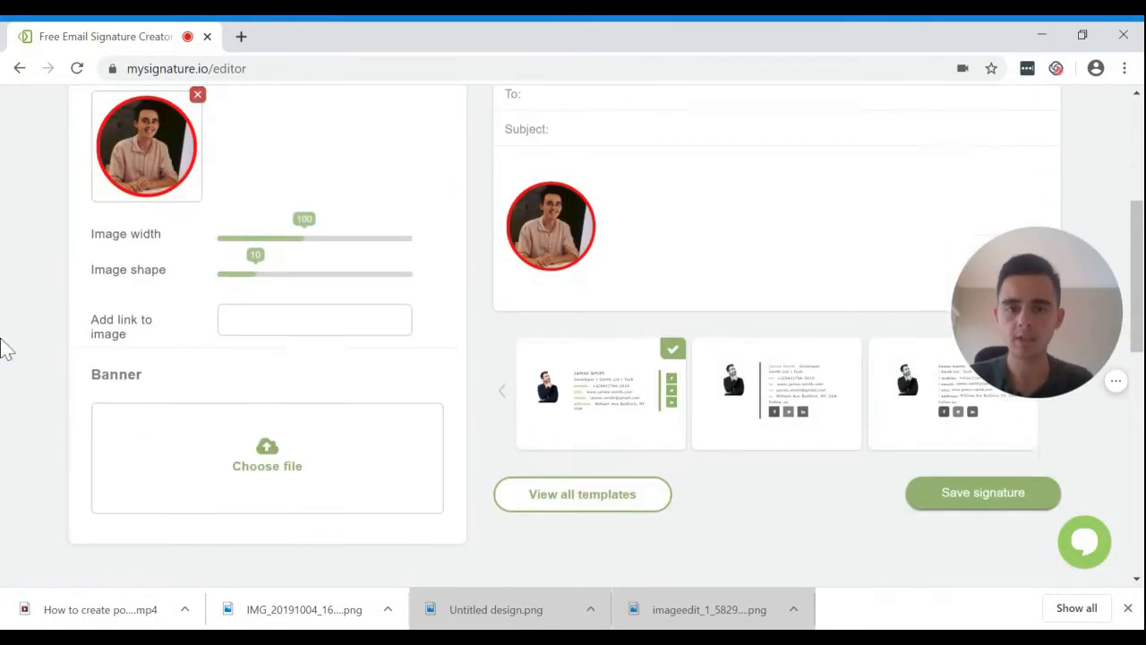
scroll(4, 346, "up", 2)
left_click(112, 177)
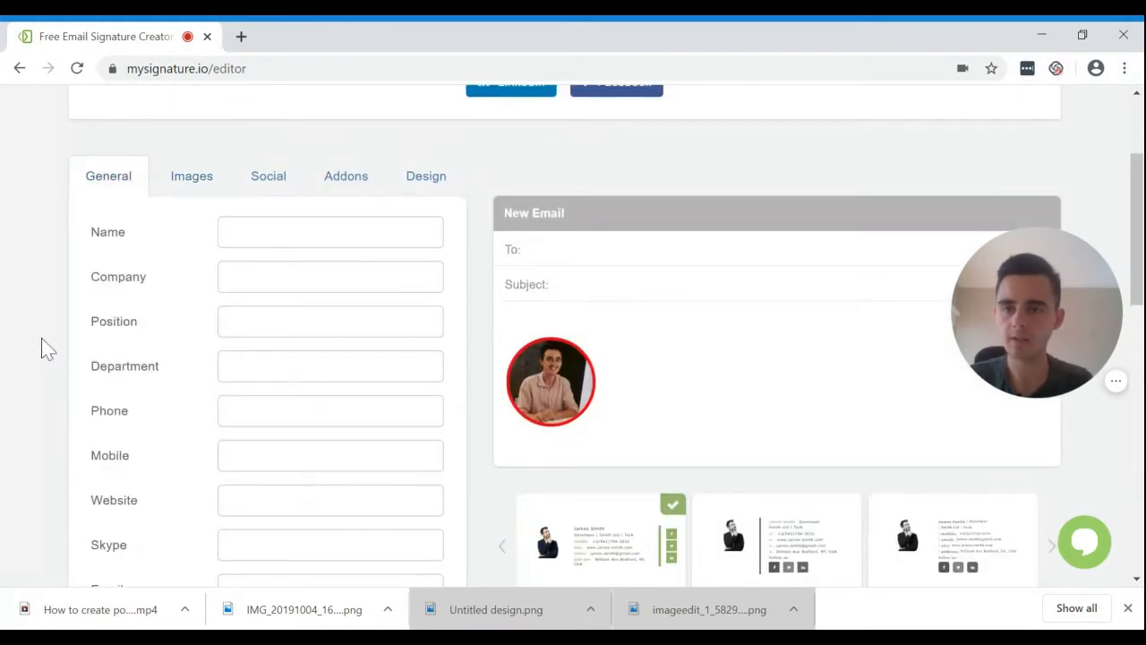
scroll(44, 346, "down", 1)
left_click(288, 182)
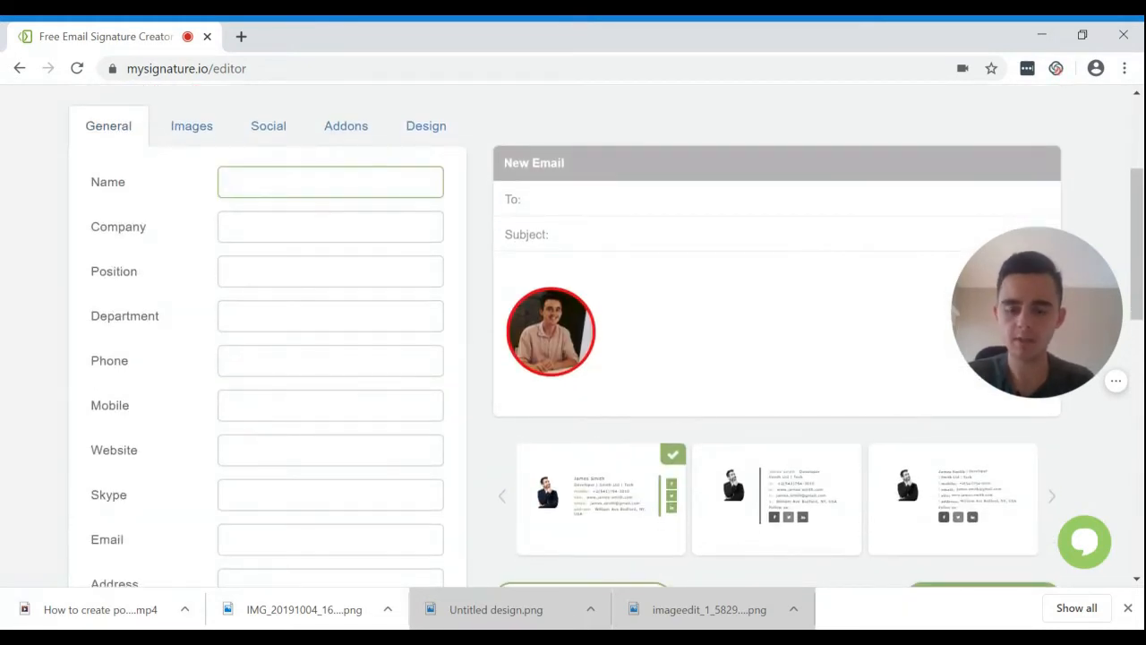
type("Jim")
key("Tab")
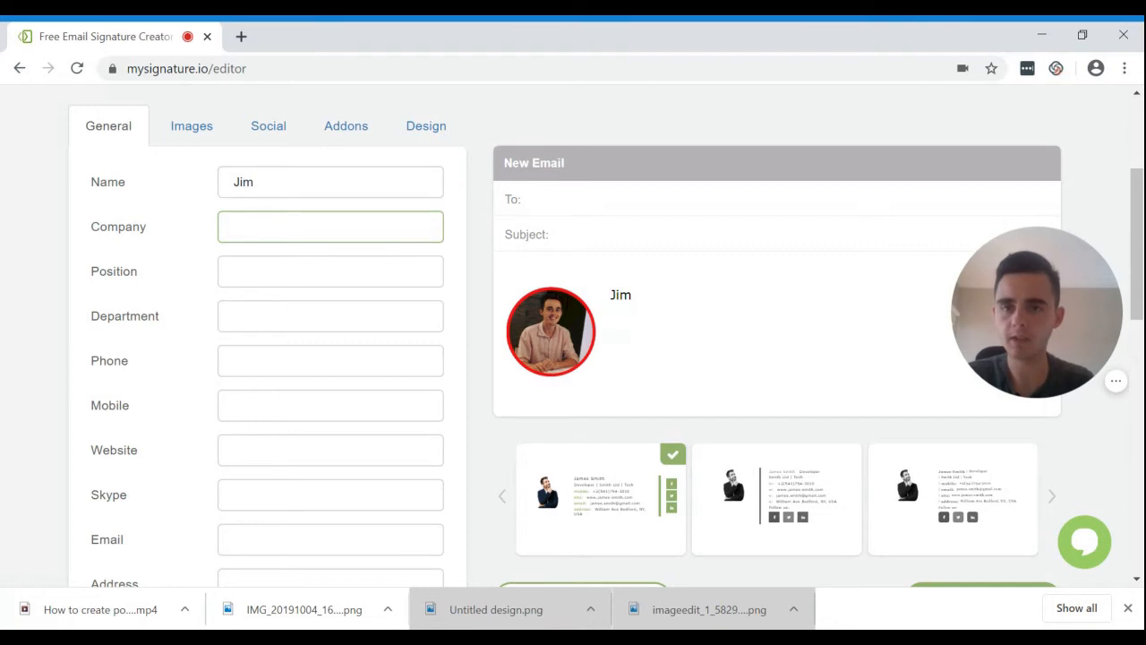
type("Dynamit")
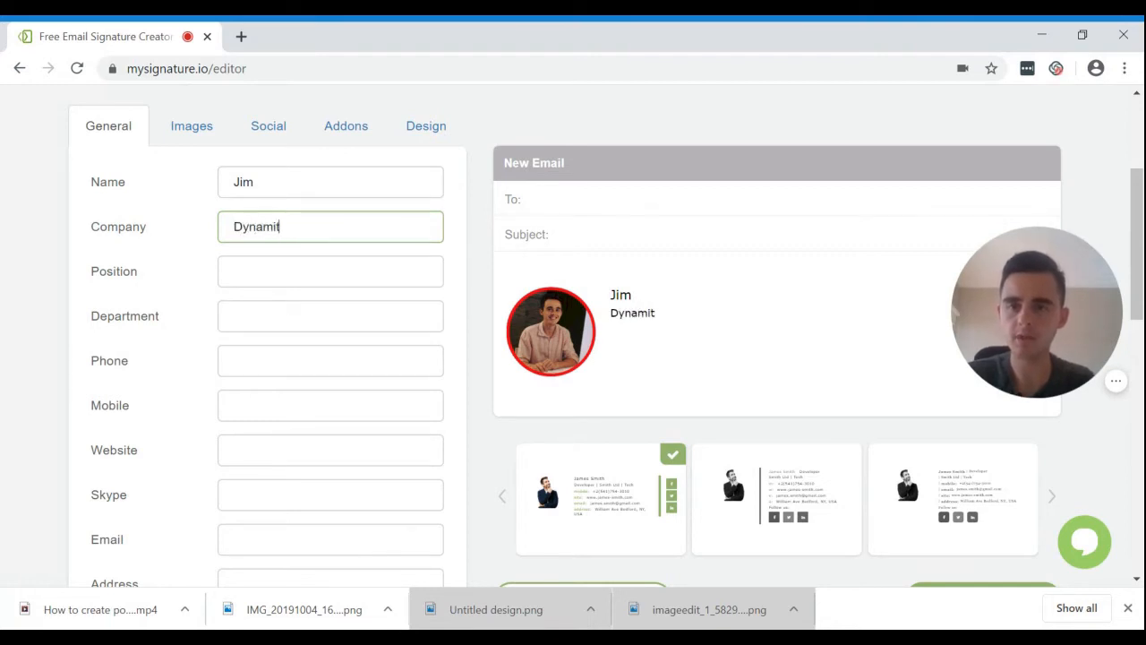
type("e Proofreading")
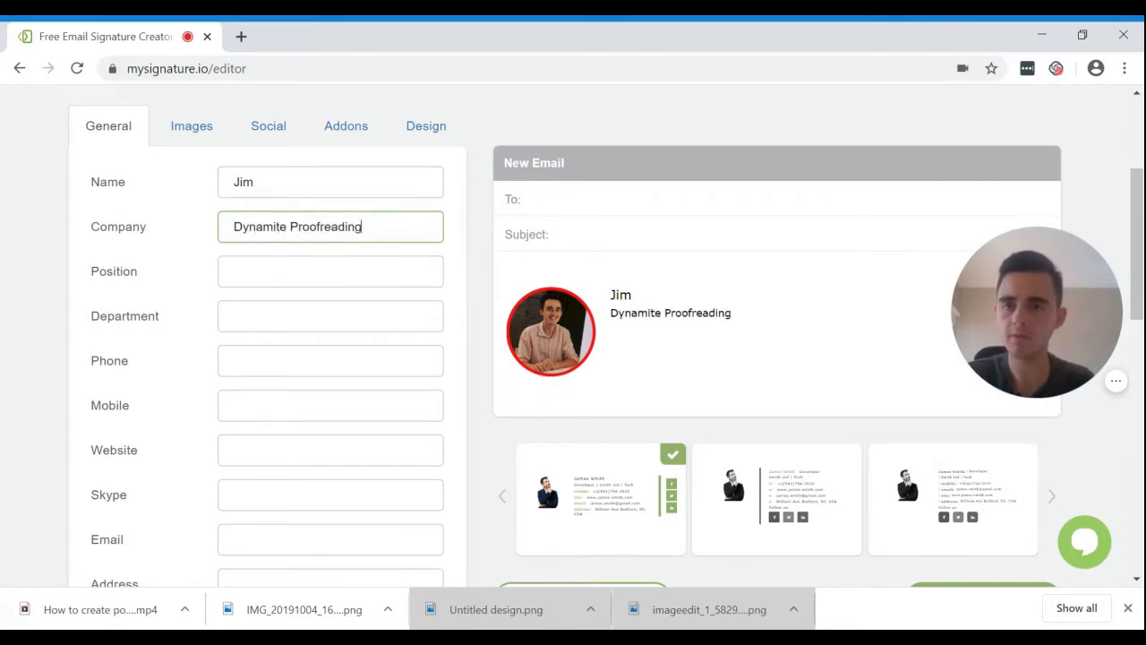
key("Tab")
type("Owner")
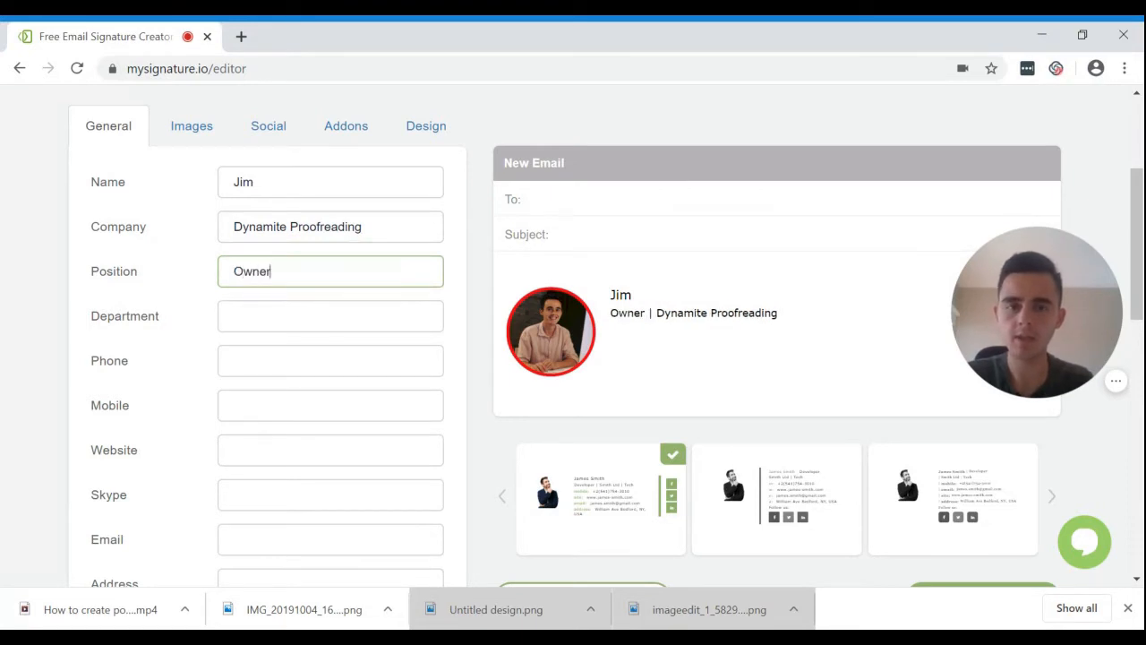
key("Tab")
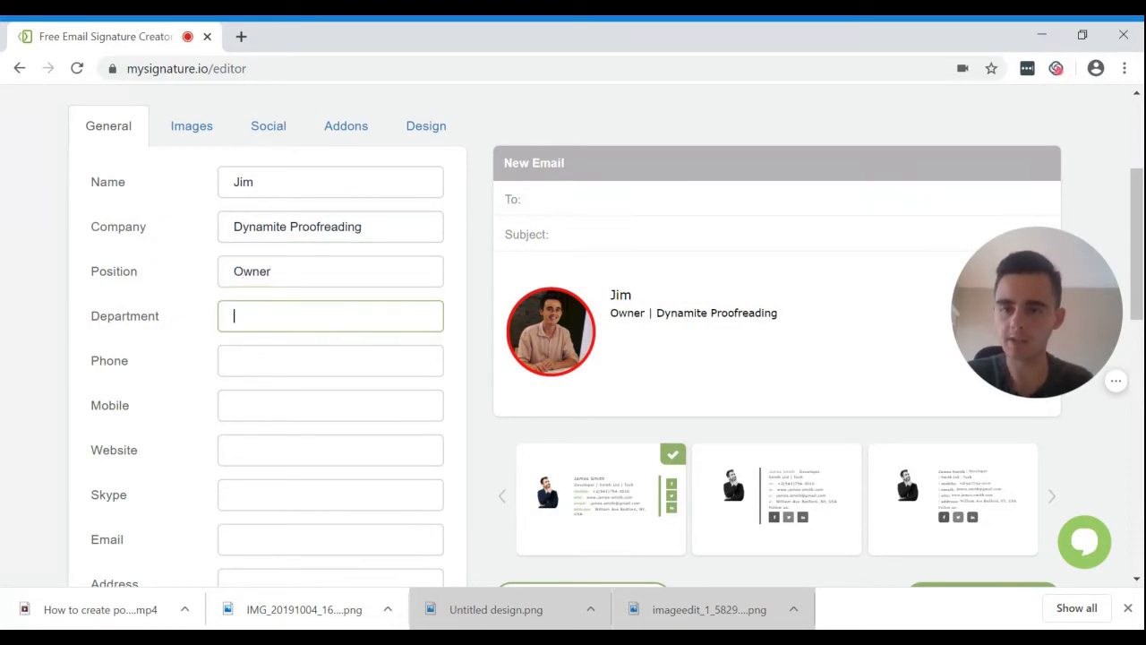
key("Tab")
key("Tab")
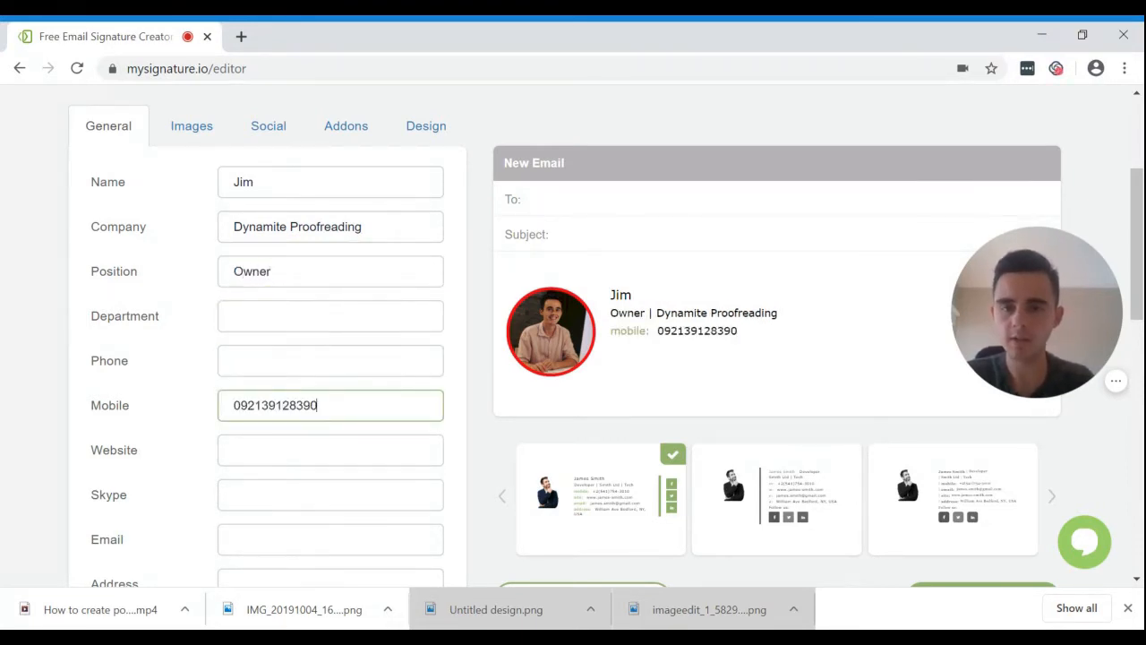
key("Tab")
Fill in the website, e-mail address and street address fields.
scroll(4, 417, "down", 1)
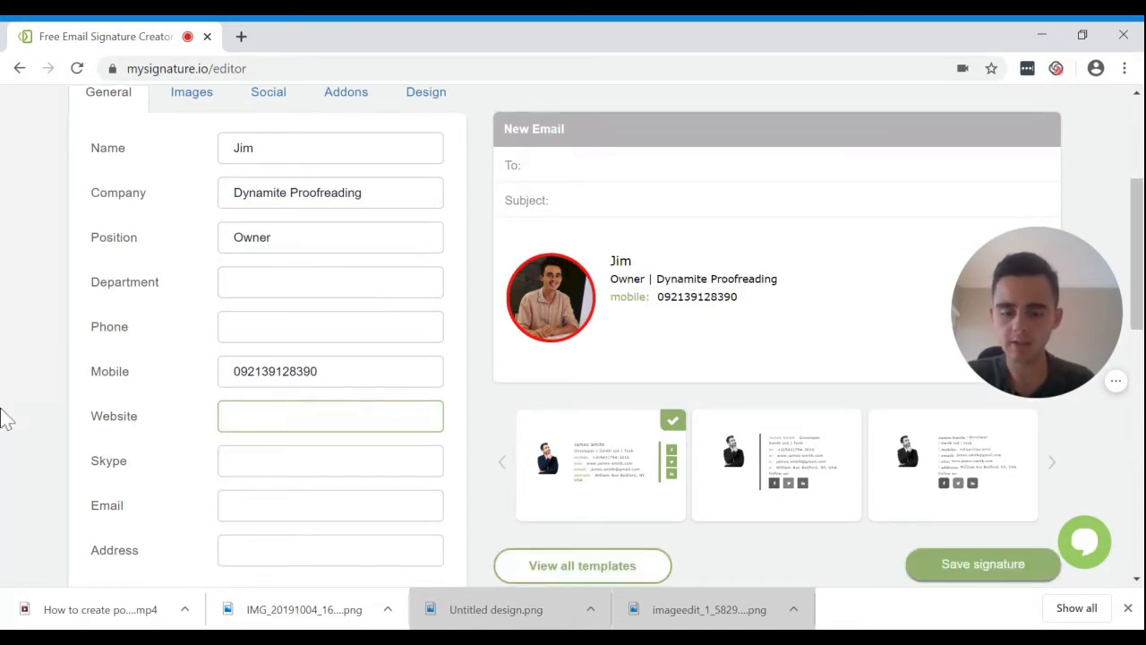
type("dyn")
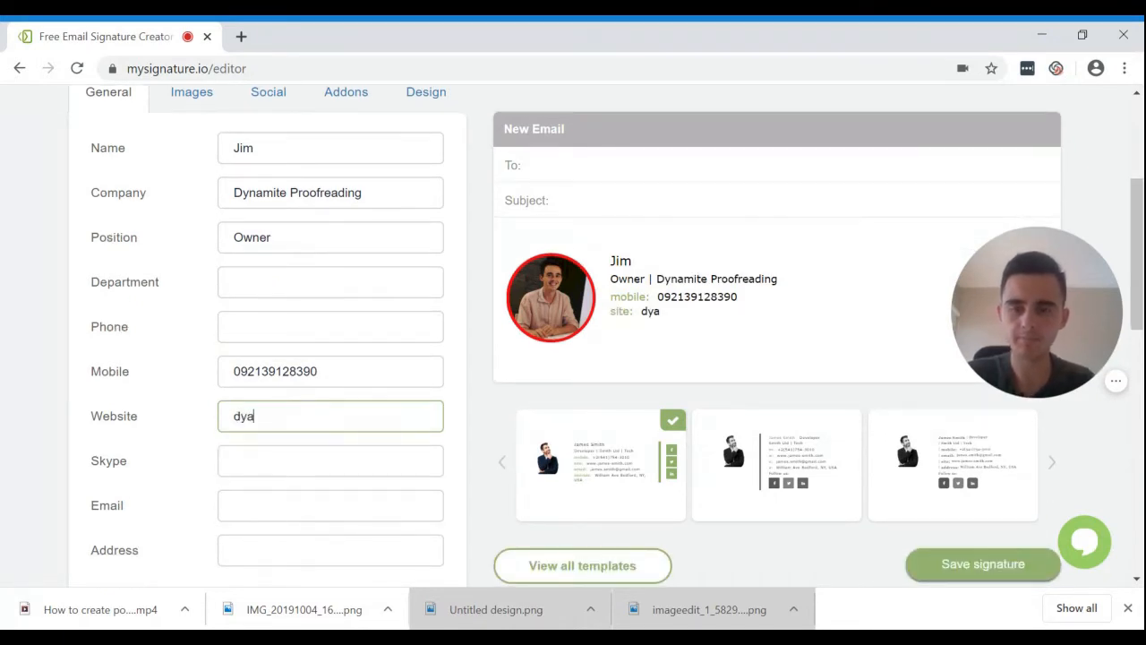
key("BackSpace")
type("n")
key("Down")
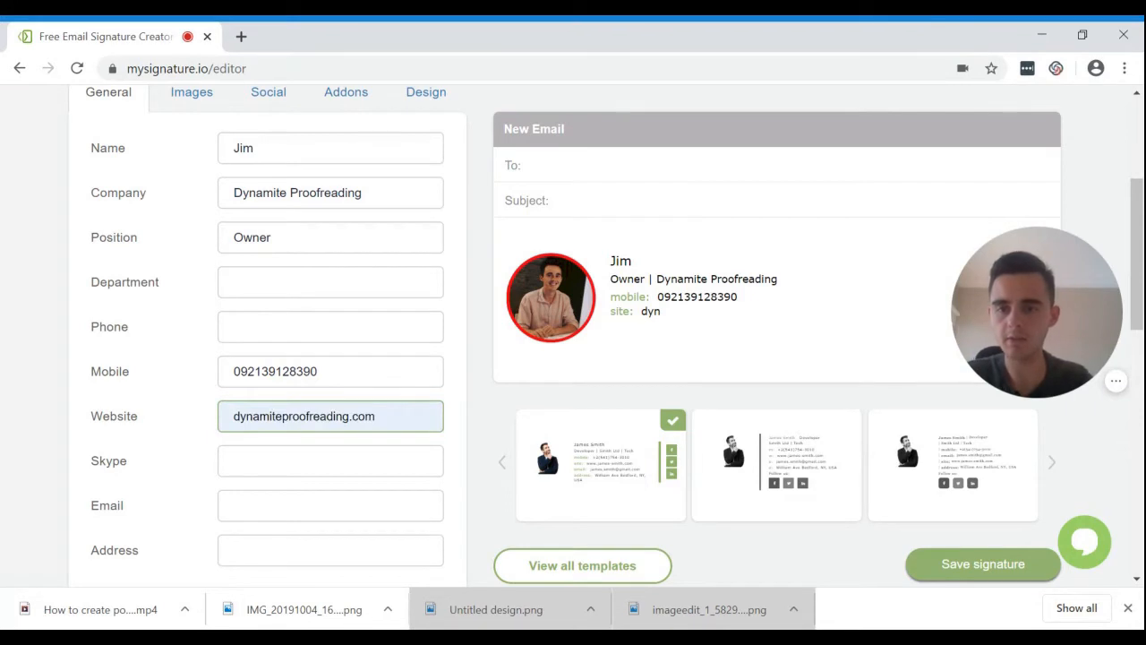
key("Return")
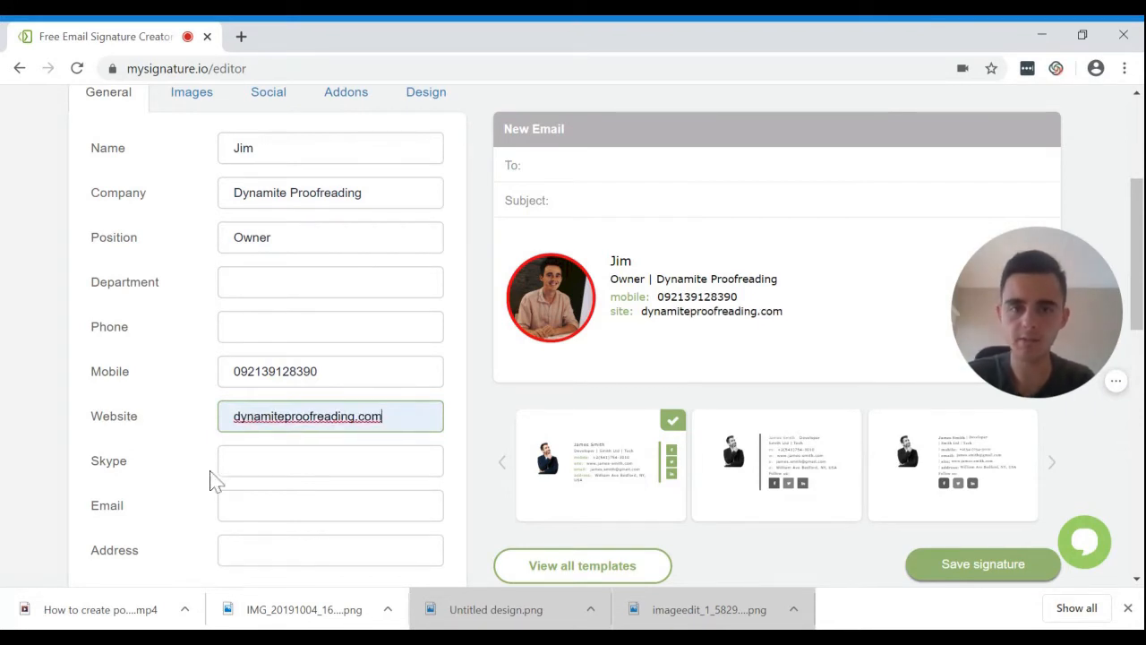
key("Tab")
key("Tab")
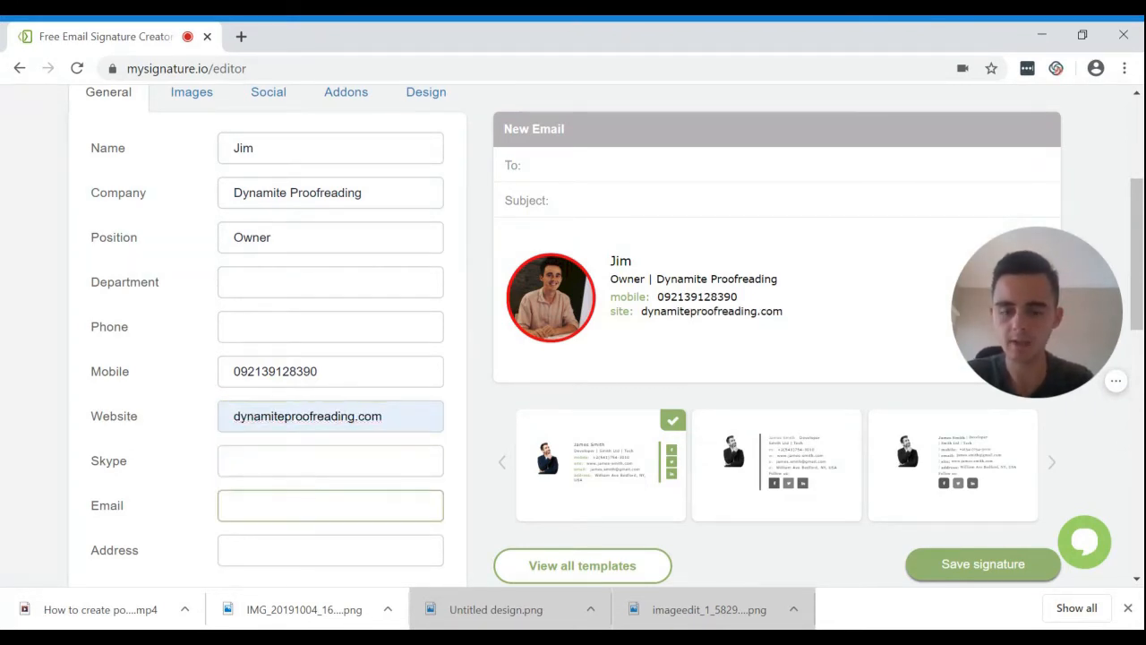
type("jim")
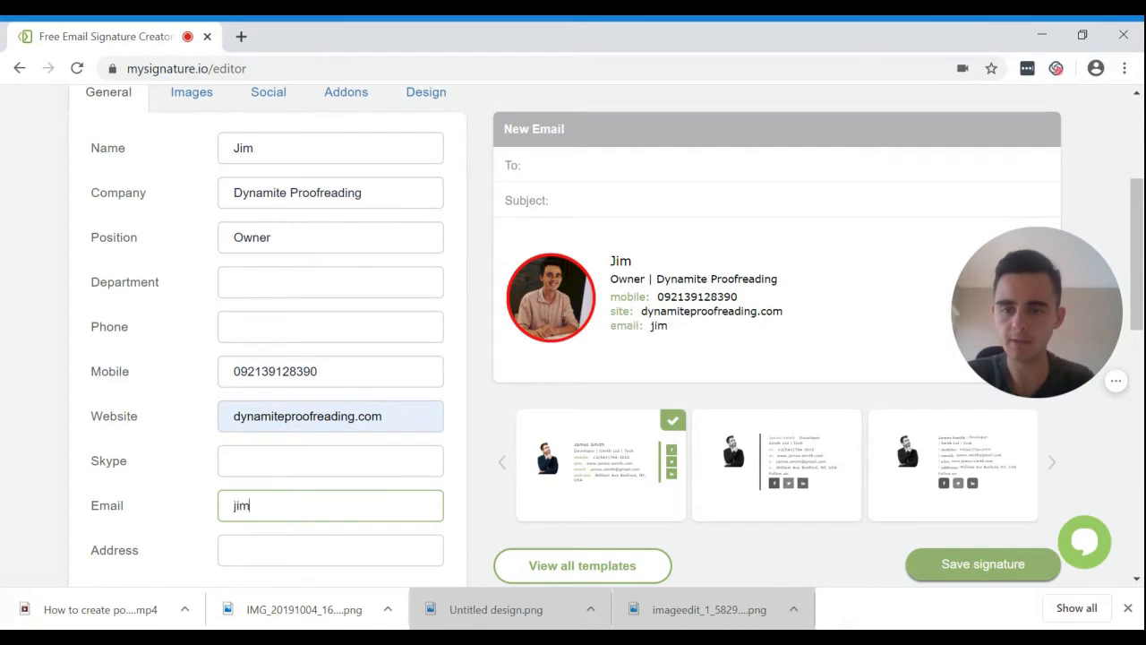
type("@")
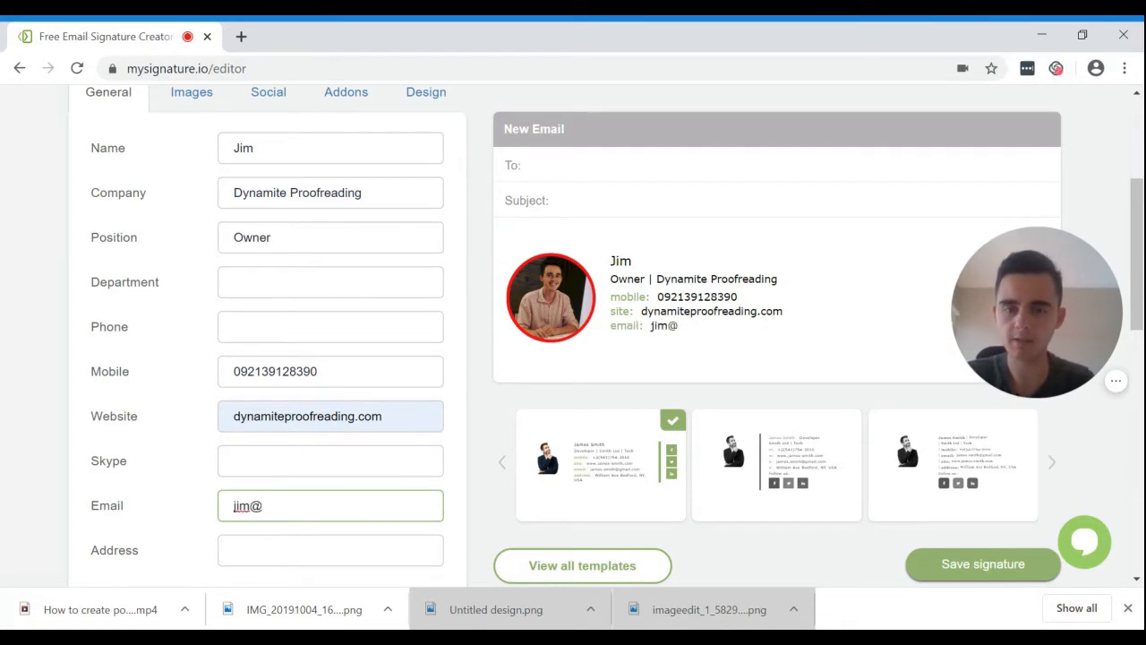
type("blah")
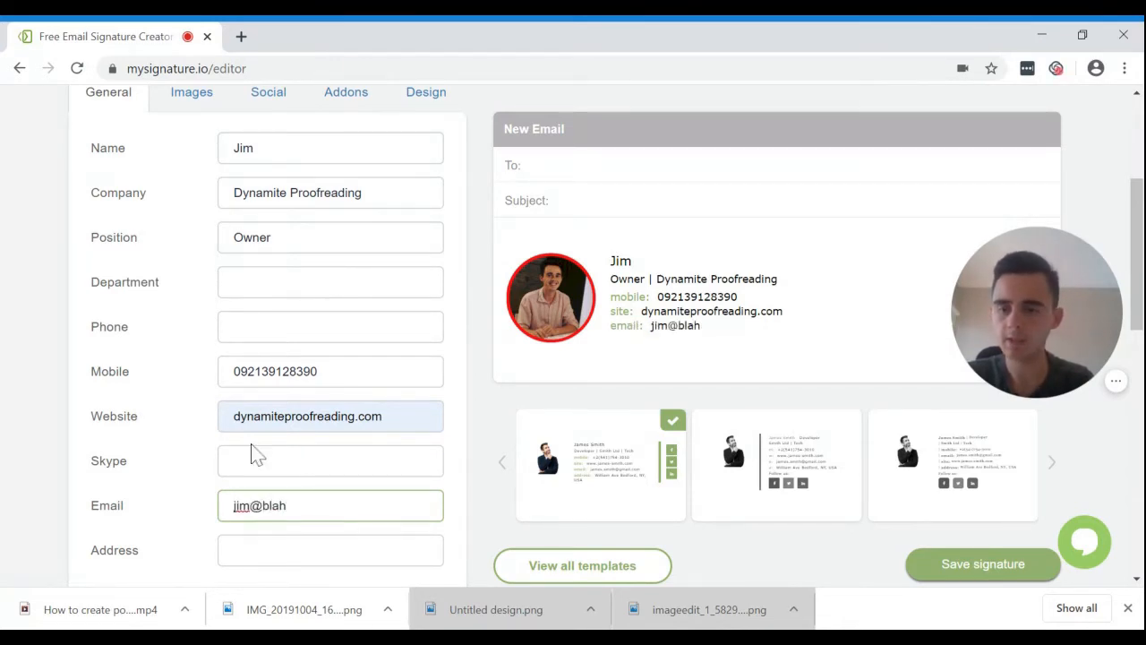
scroll(168, 514, "down", 2)
key("Tab")
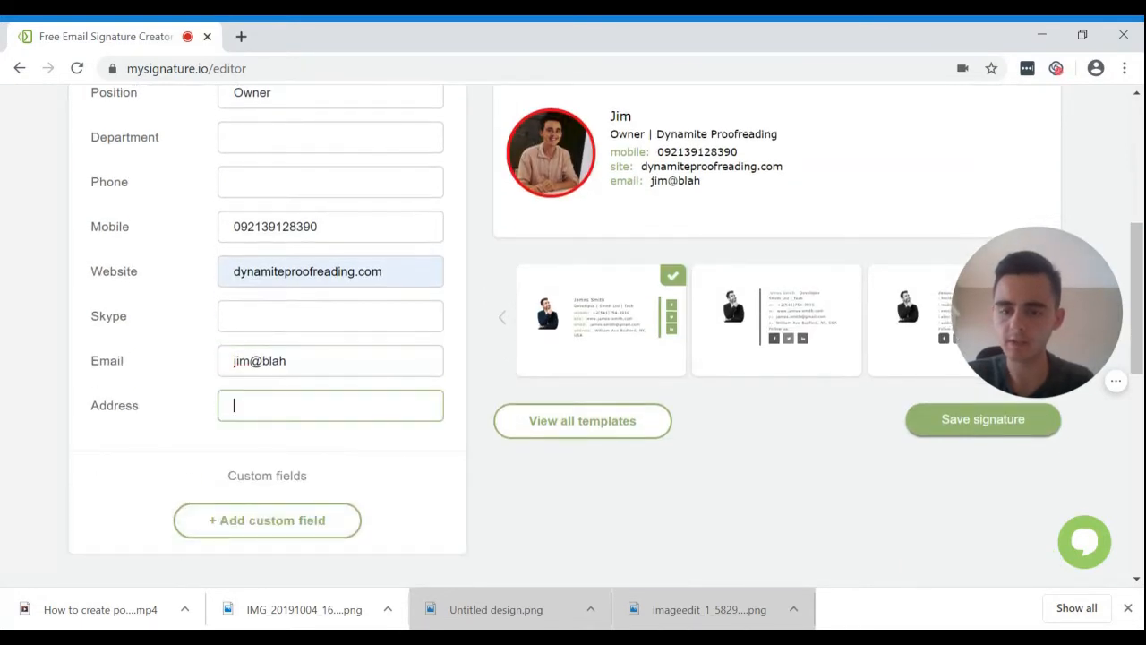
type("1234 Jim Lane")
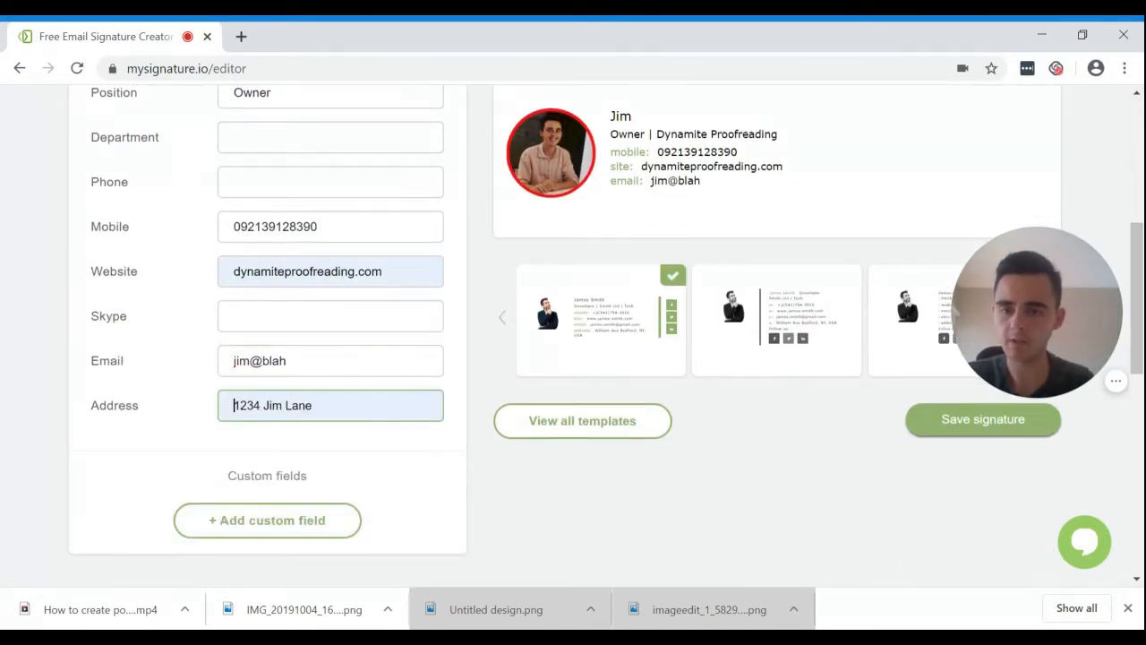
left_click(79, 409)
scroll(79, 409, "up", 1)
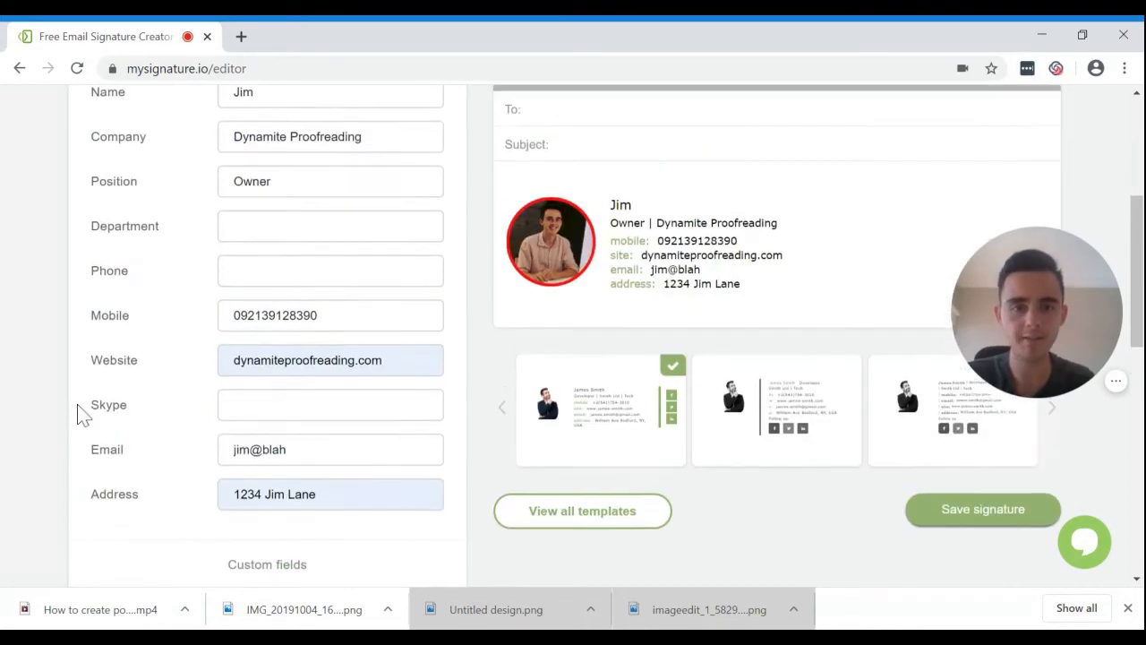
scroll(79, 409, "down", 3)
scroll(143, 411, "up", 3)
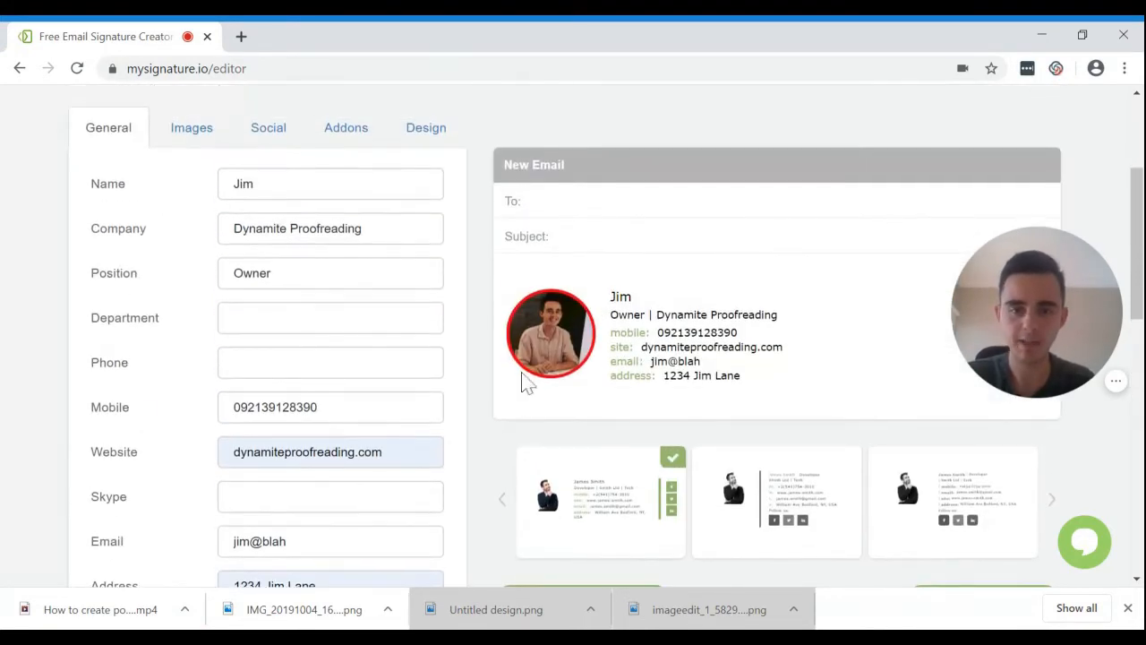
scroll(463, 450, "down", 1)
scroll(475, 341, "up", 1)
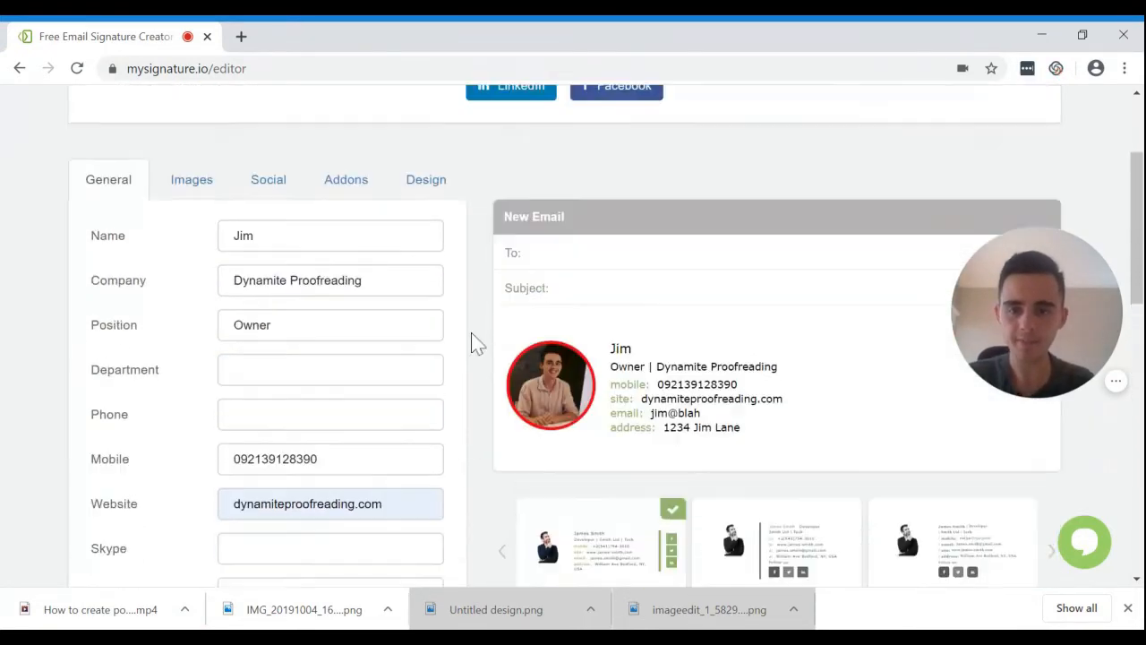
scroll(477, 345, "down", 2)
scroll(325, 146, "up", 4)
scroll(552, 380, "down", 3)
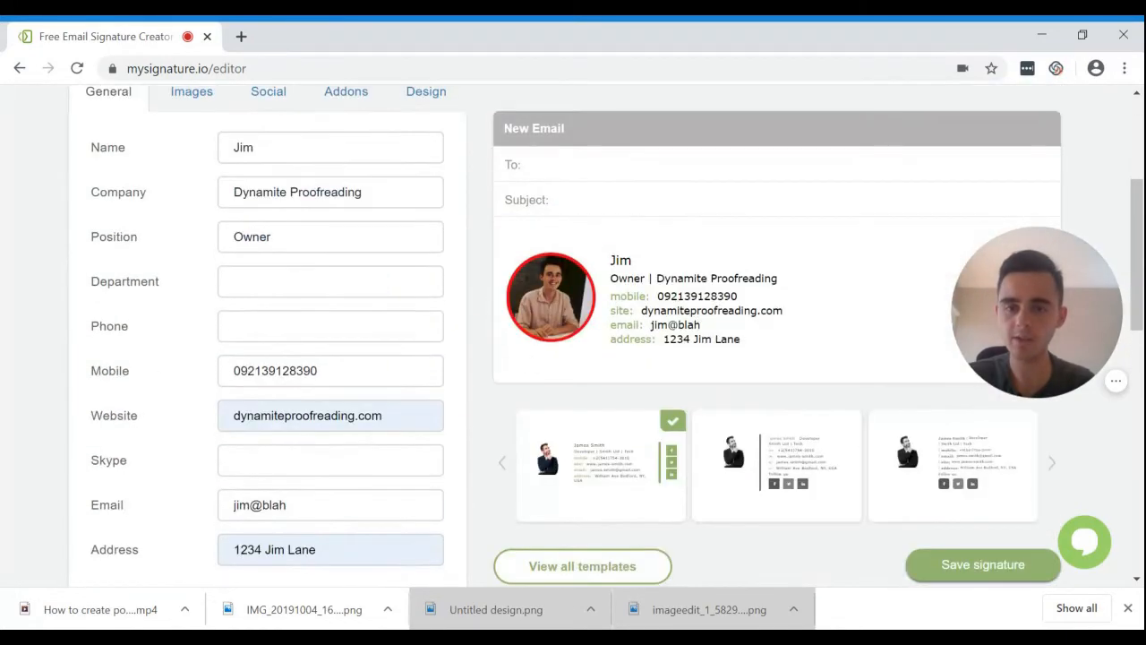
scroll(551, 380, "up", 1)
Switch to the Images settings and nudge the photo's Image width slider.
left_click(182, 224)
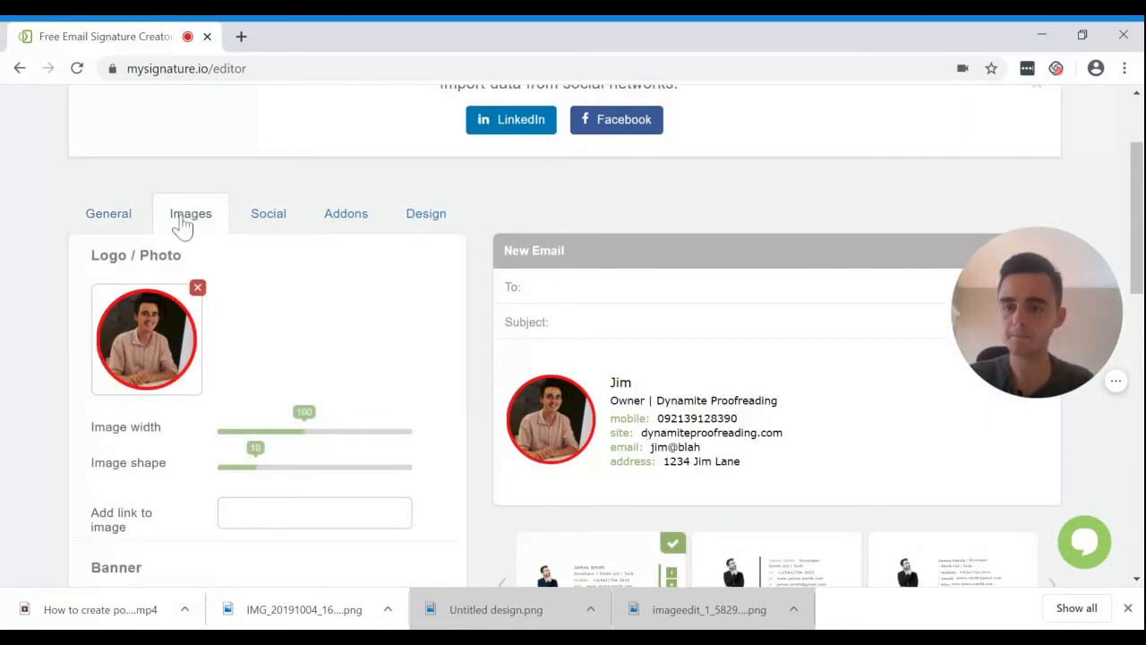
scroll(358, 359, "down", 2)
scroll(729, 412, "up", 1)
mouse_move(351, 400)
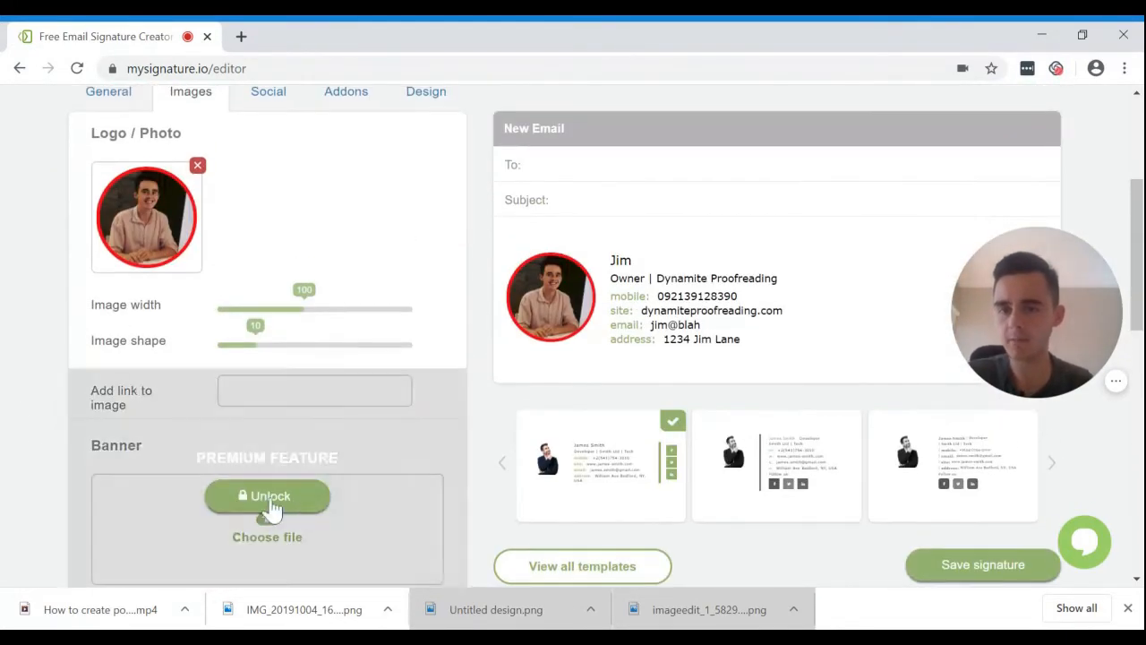
scroll(7, 385, "up", 1)
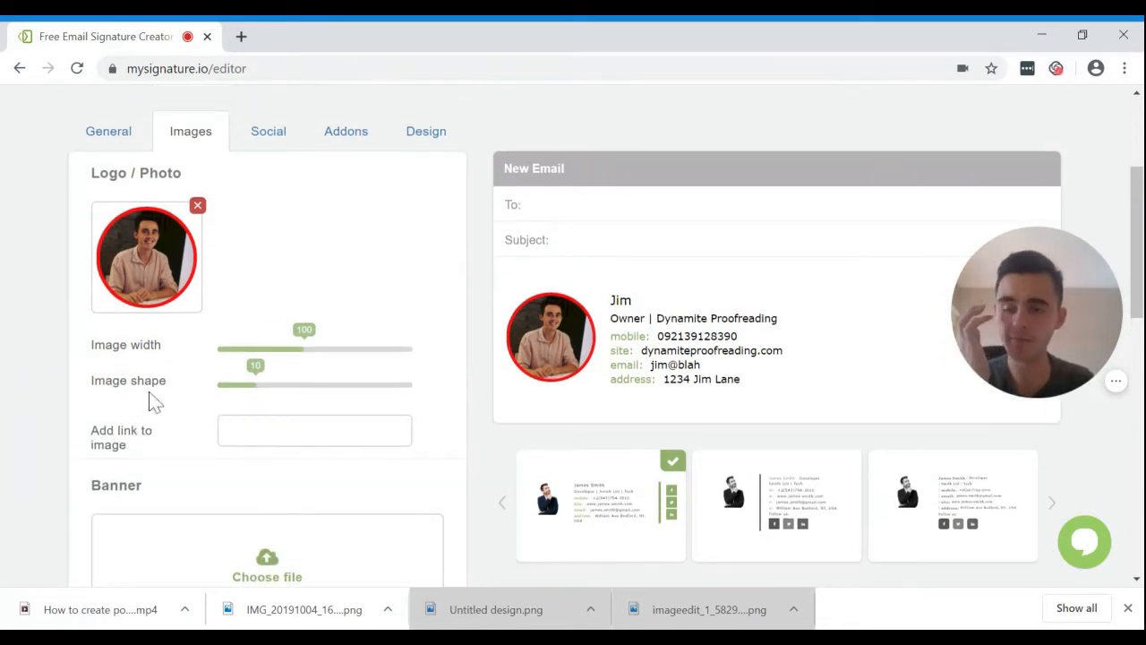
mouse_move(302, 353)
left_mouse_down()
mouse_move(252, 349)
mouse_move(313, 361)
left_mouse_up()
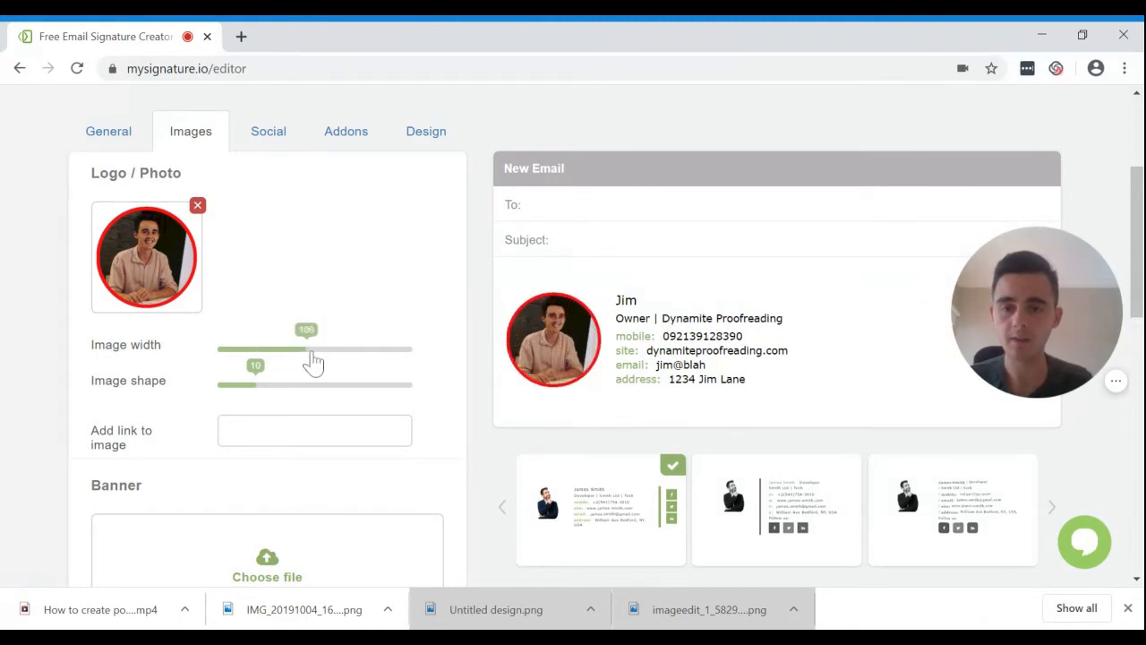
In the Social settings, enter the Facebook profile link and delete the Twitter row.
left_click(254, 149)
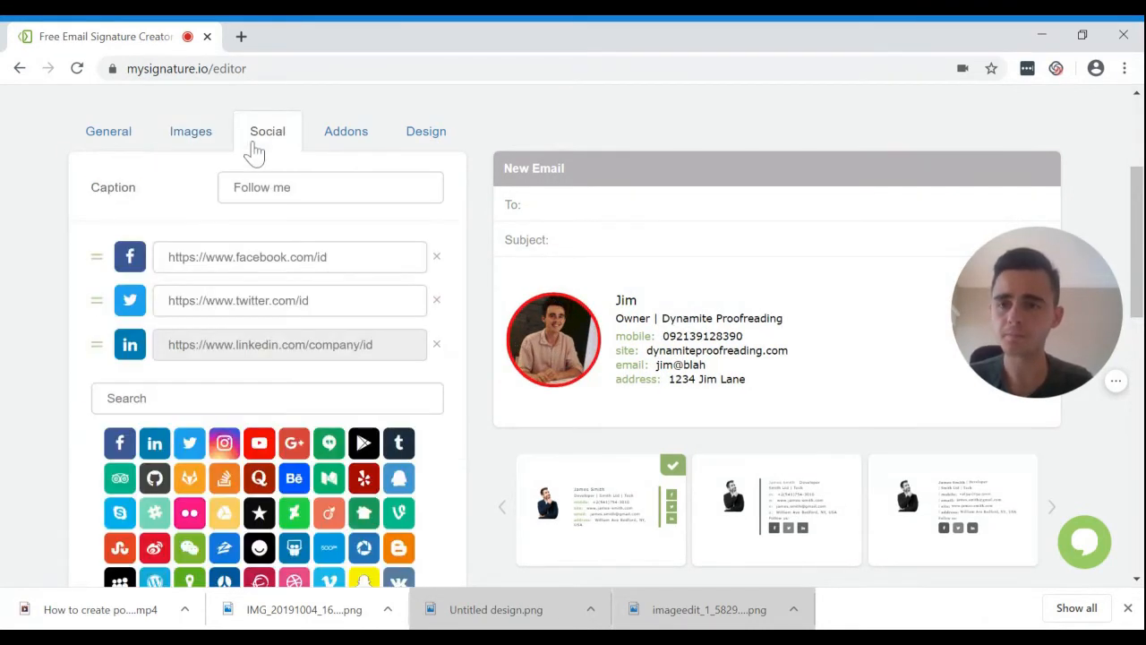
scroll(4, 324, "down", 1)
left_click(302, 219)
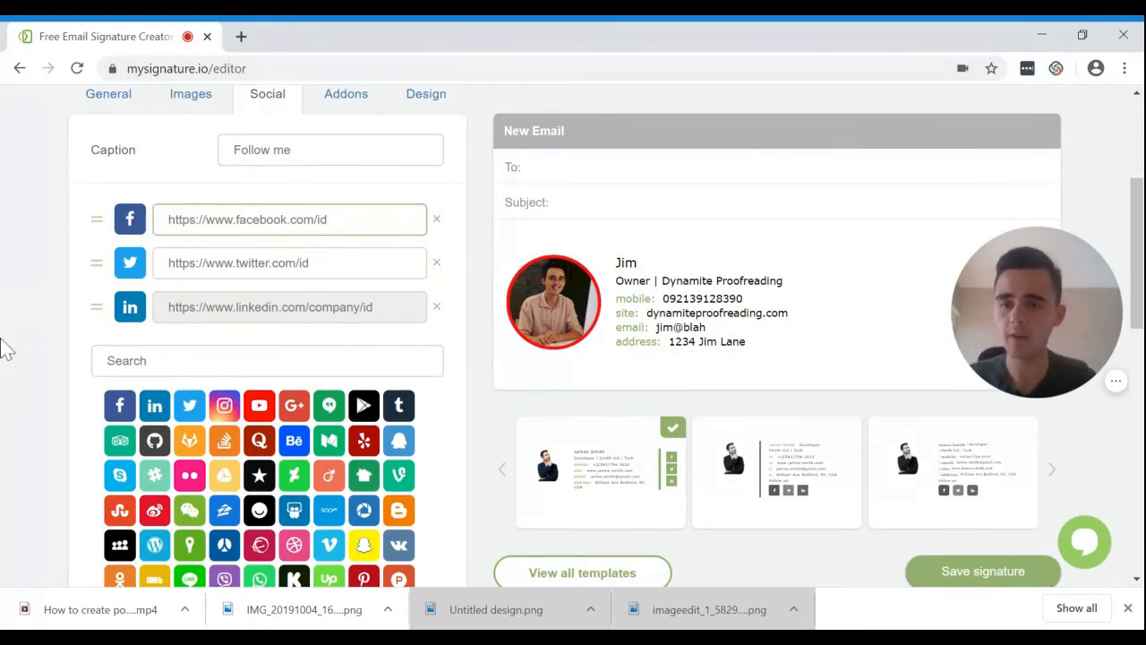
type("facebook/jim")
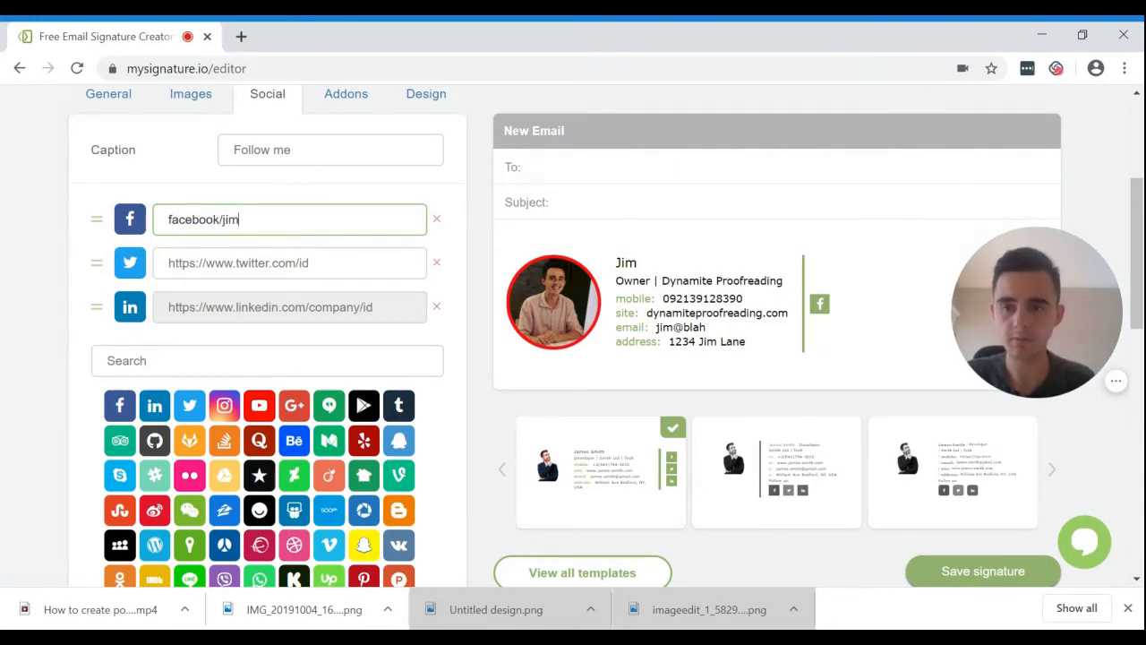
left_click(274, 262)
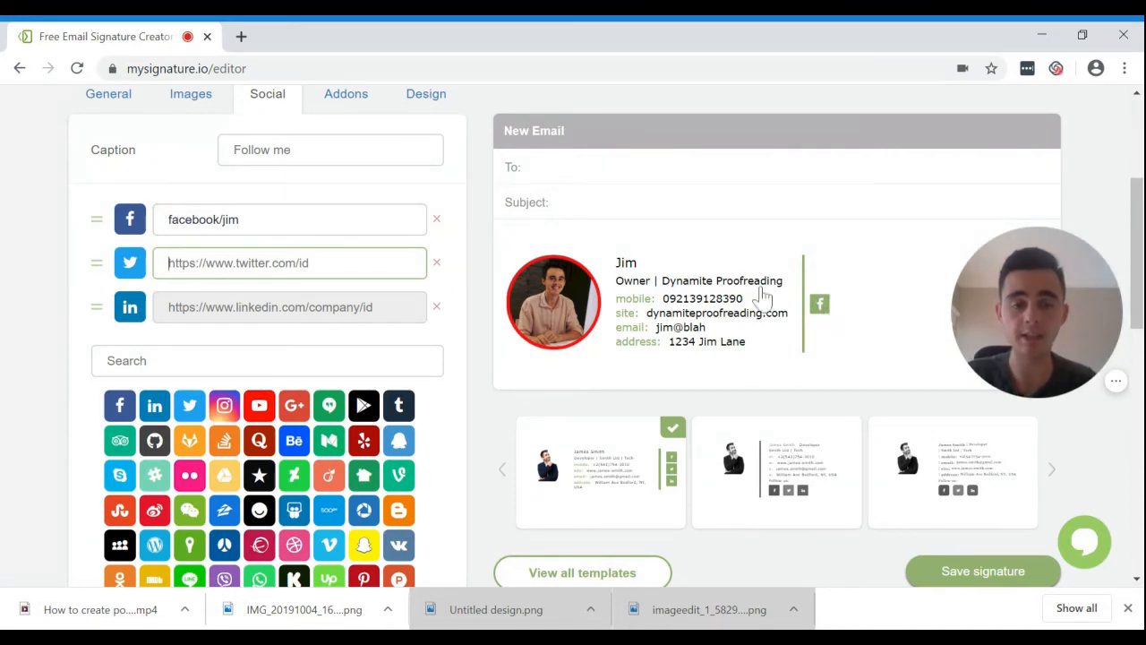
type("...")
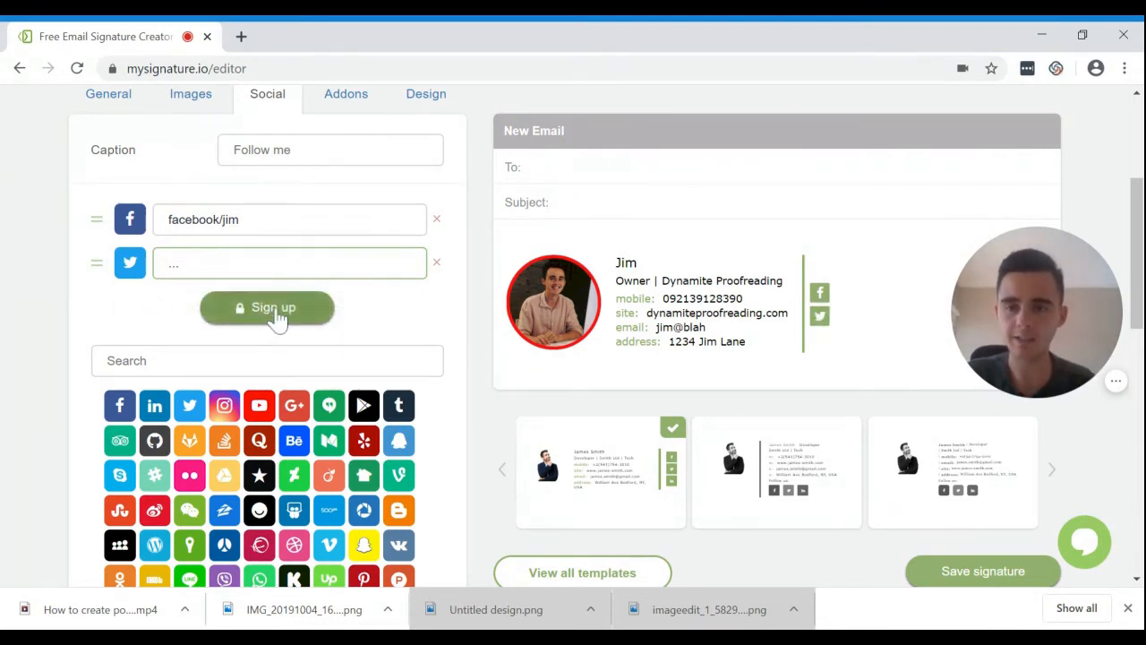
left_click(436, 262)
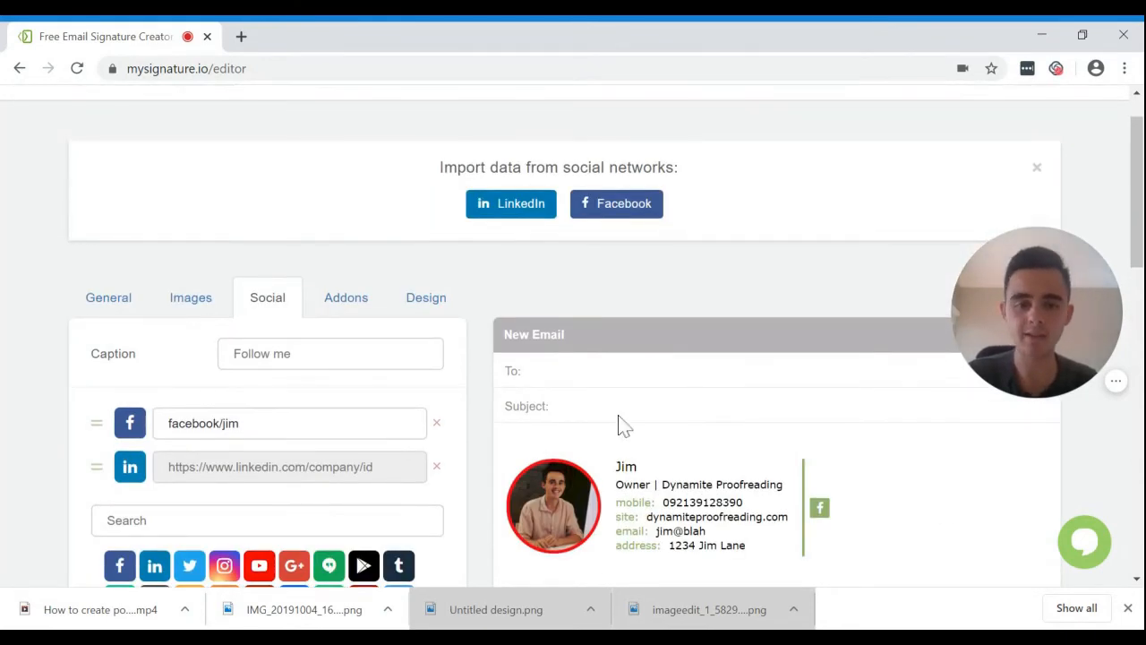
scroll(389, 185, "up", 1)
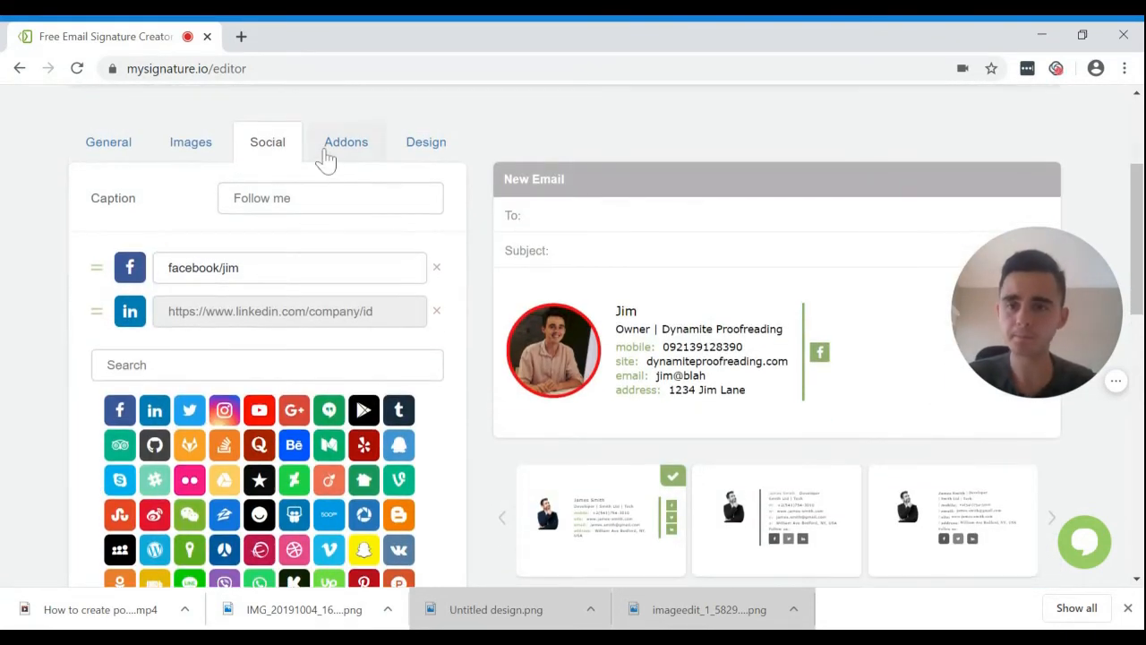
In the Design settings, set the signature font size to 88.
left_click(329, 157)
left_click(425, 158)
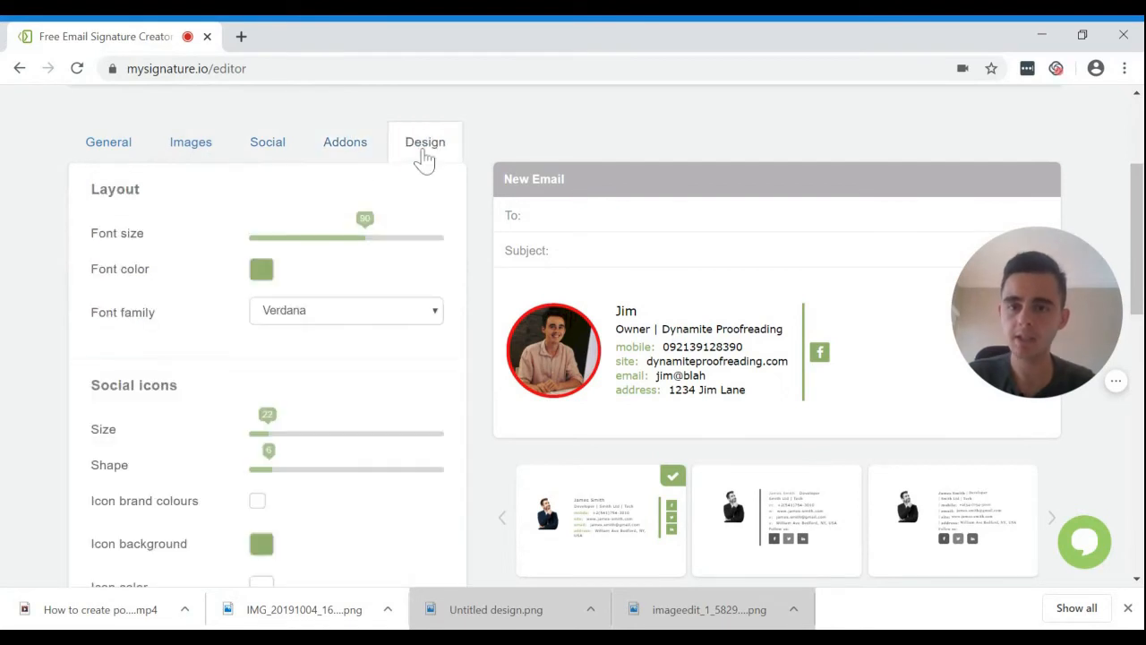
scroll(35, 313, "down", 1)
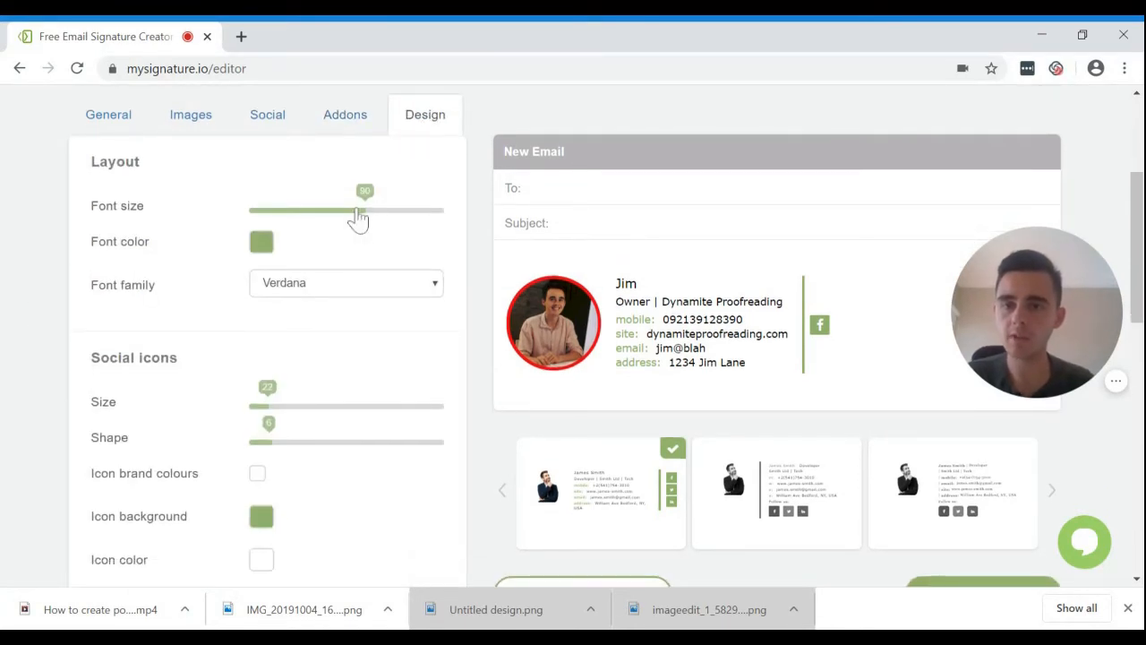
left_click(393, 222)
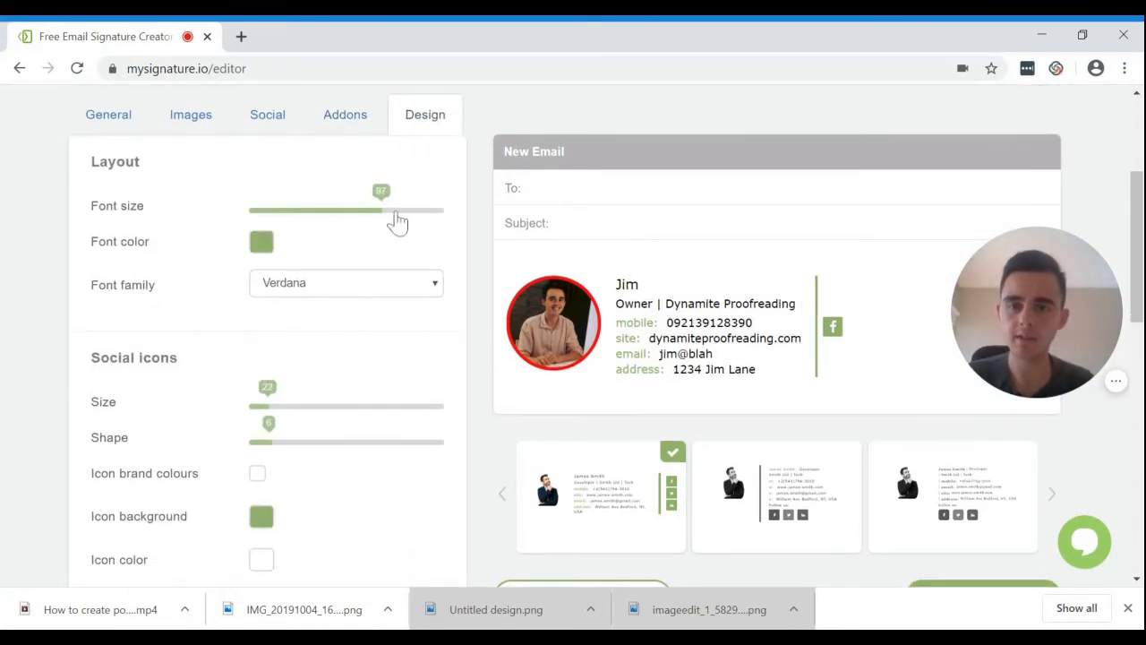
left_click(361, 211)
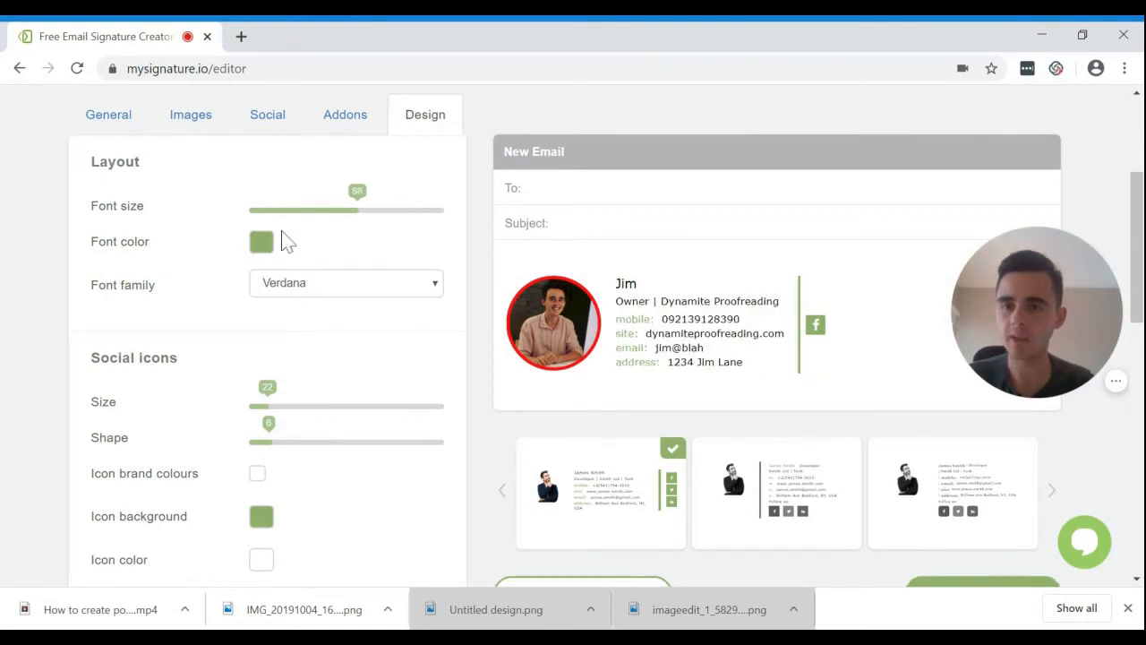
Make the label font colour red (D0021B) and save the signature.
left_click(263, 246)
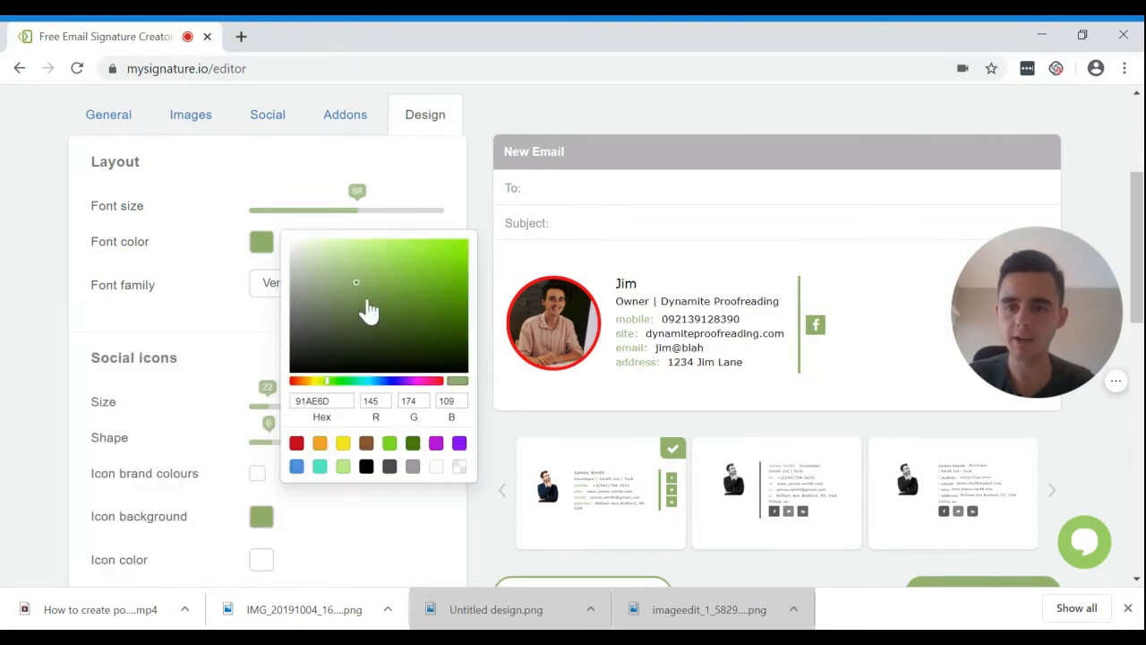
left_click(296, 443)
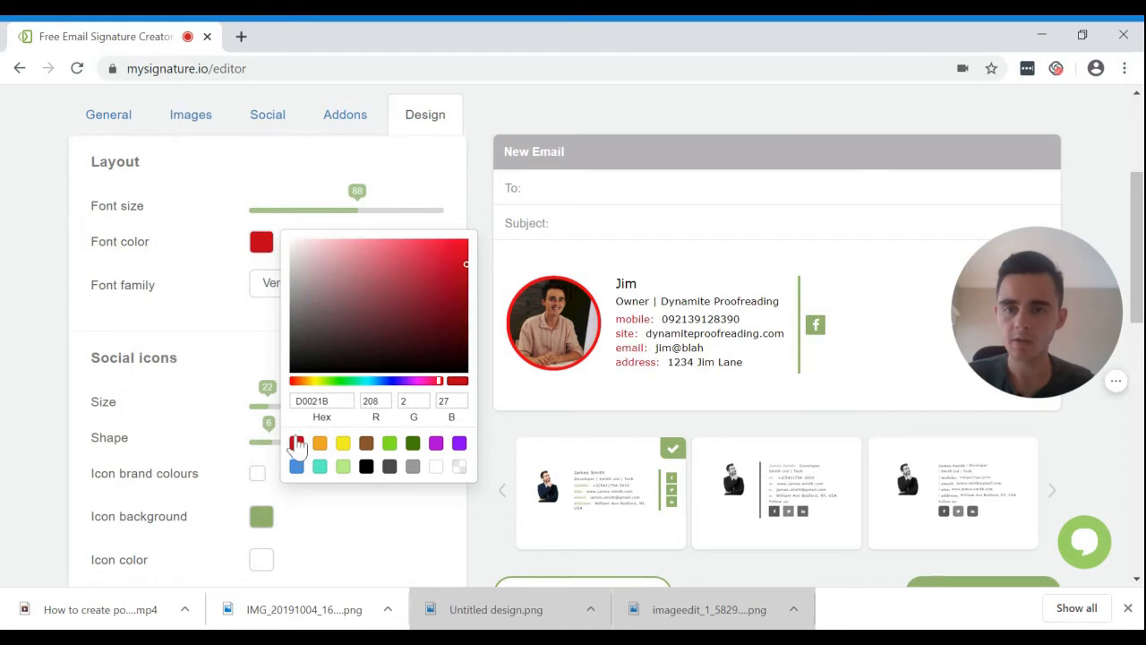
left_click(79, 256)
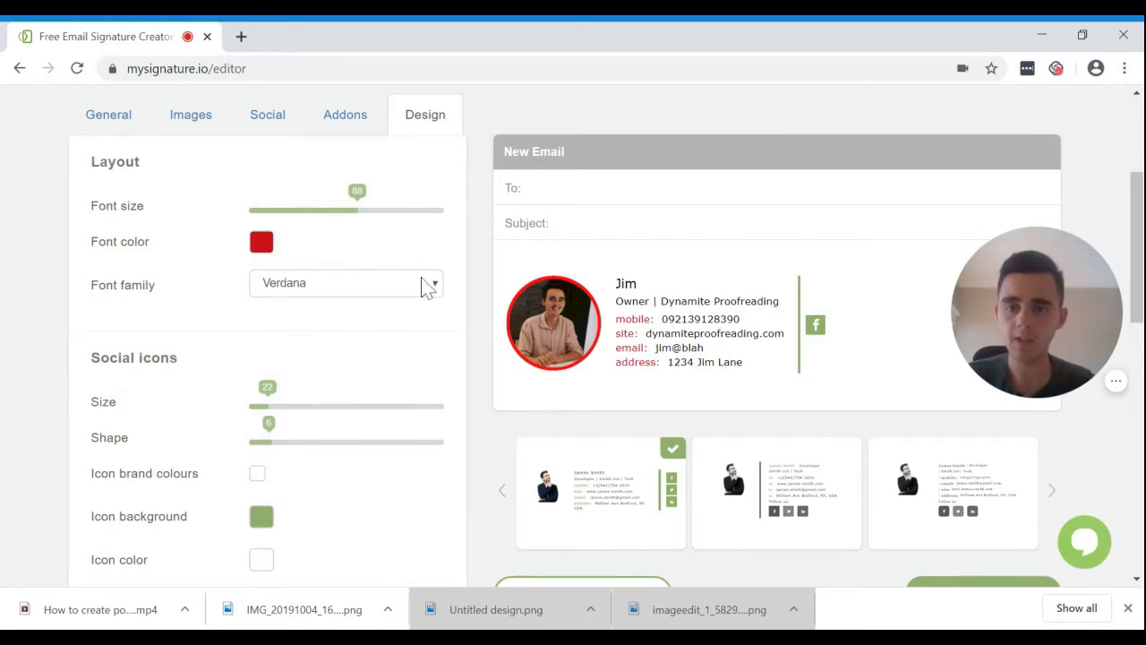
scroll(494, 340, "down", 2)
scroll(493, 340, "up", 1)
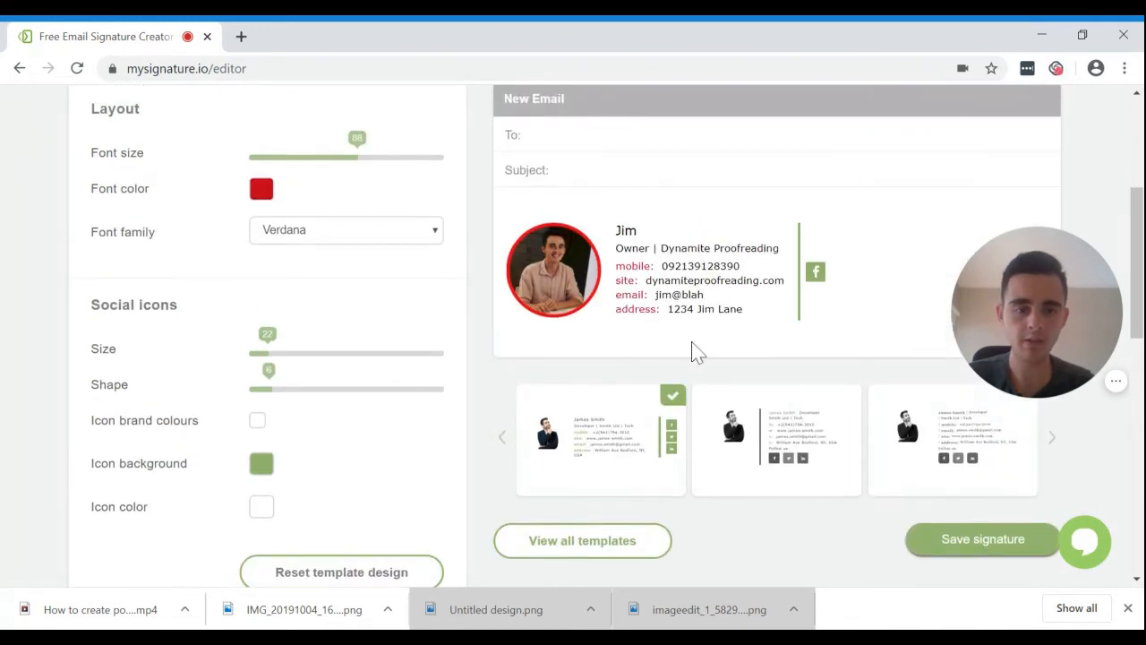
scroll(692, 342, "down", 1)
left_click(990, 517)
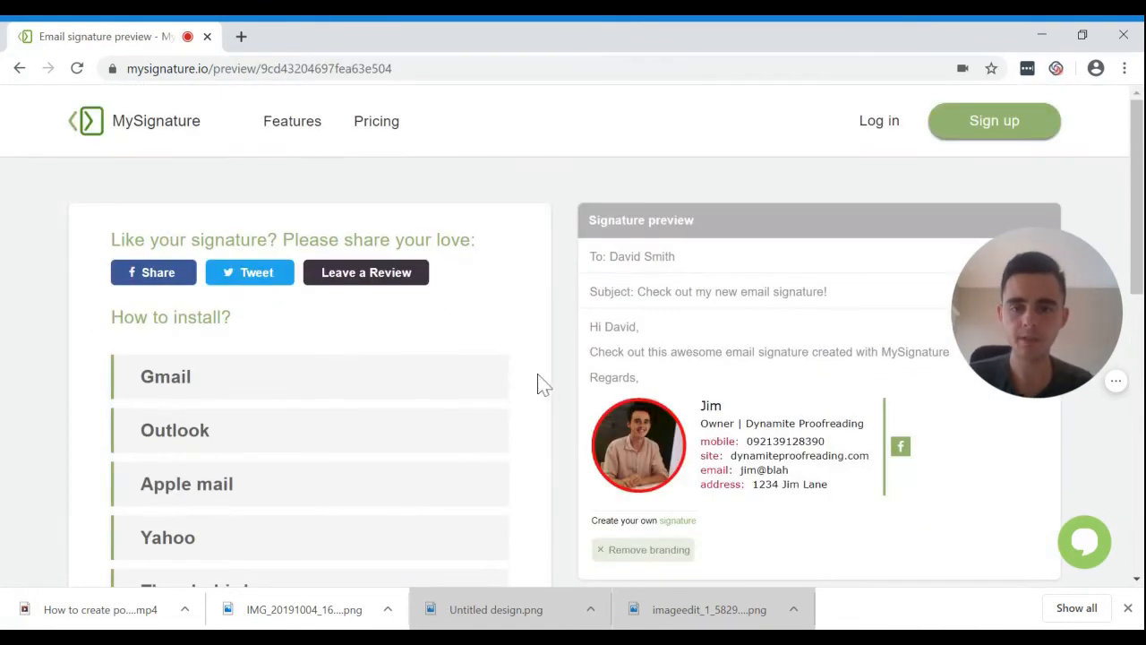
Scroll the preview page, expanding and collapsing the Gmail install instructions.
scroll(541, 385, "down", 1)
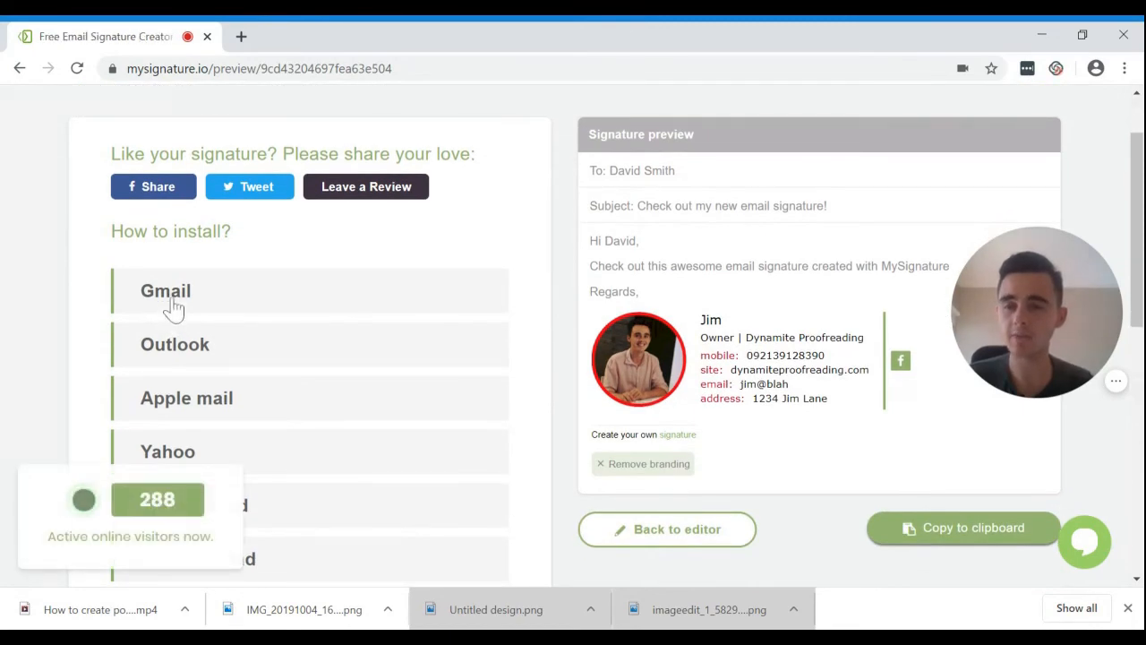
scroll(72, 260, "down", 1)
scroll(72, 260, "up", 1)
scroll(72, 260, "down", 4)
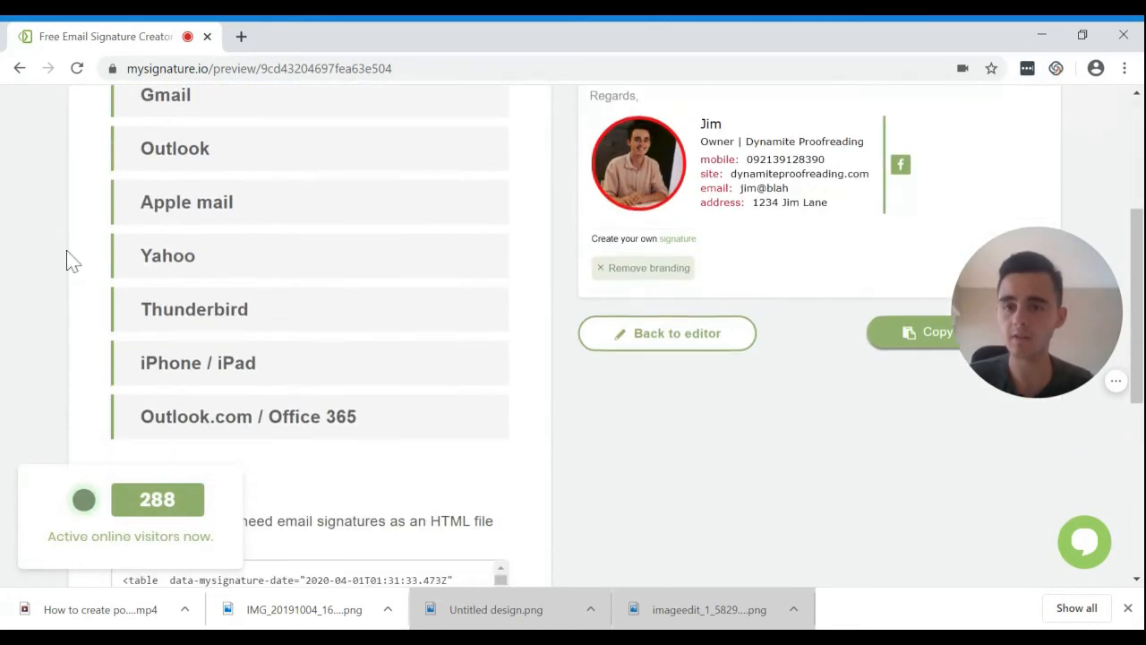
scroll(215, 295, "up", 5)
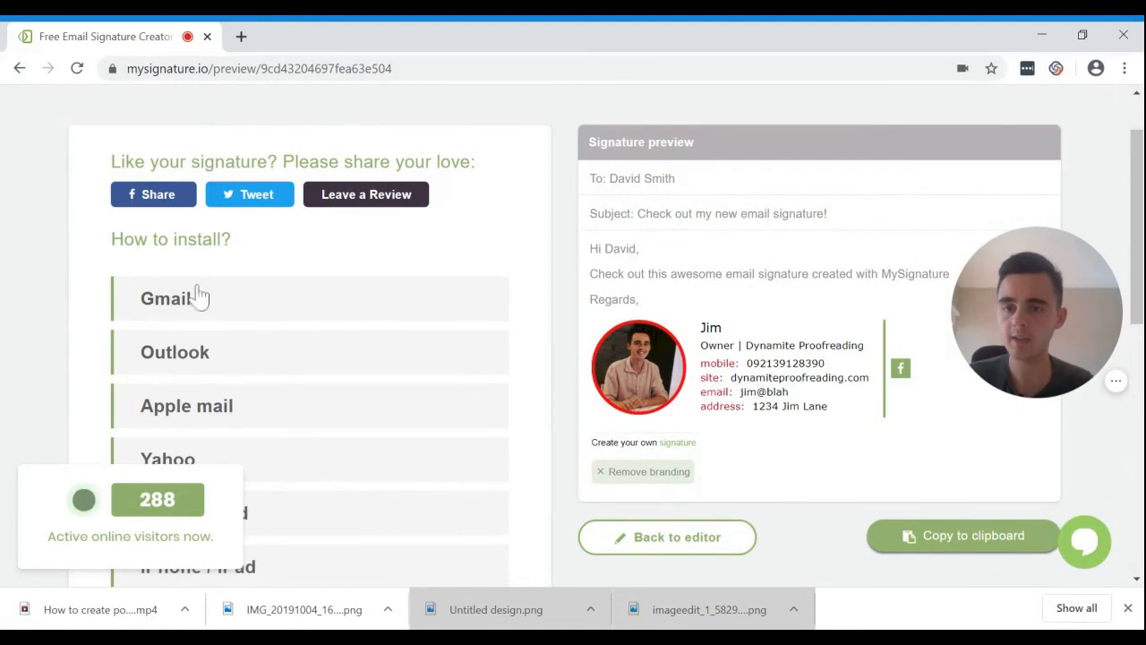
left_click(215, 298)
left_click(215, 298)
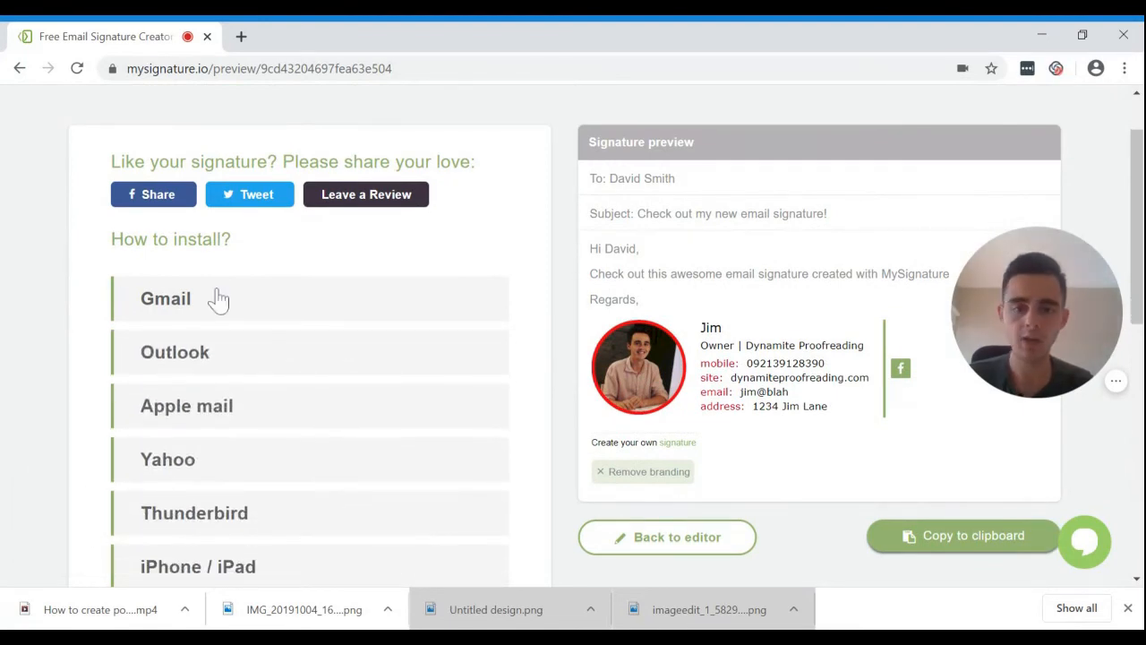
scroll(597, 428, "down", 1)
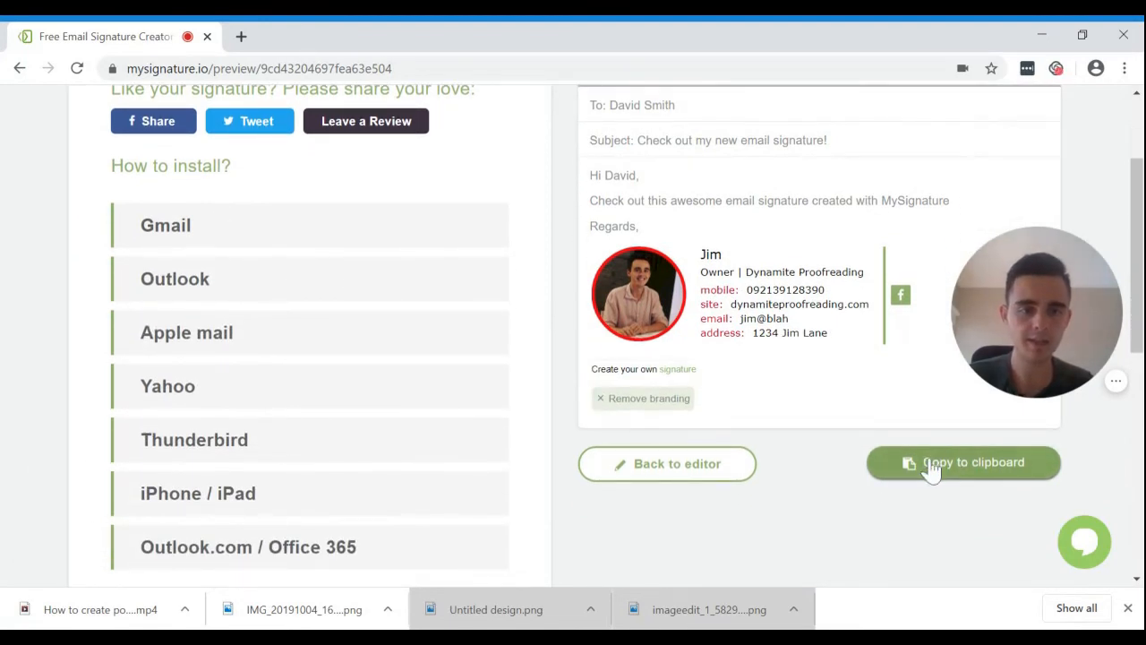
Copy the signature to the clipboard, then drag-select its text lines to show the selection.
left_click(938, 474)
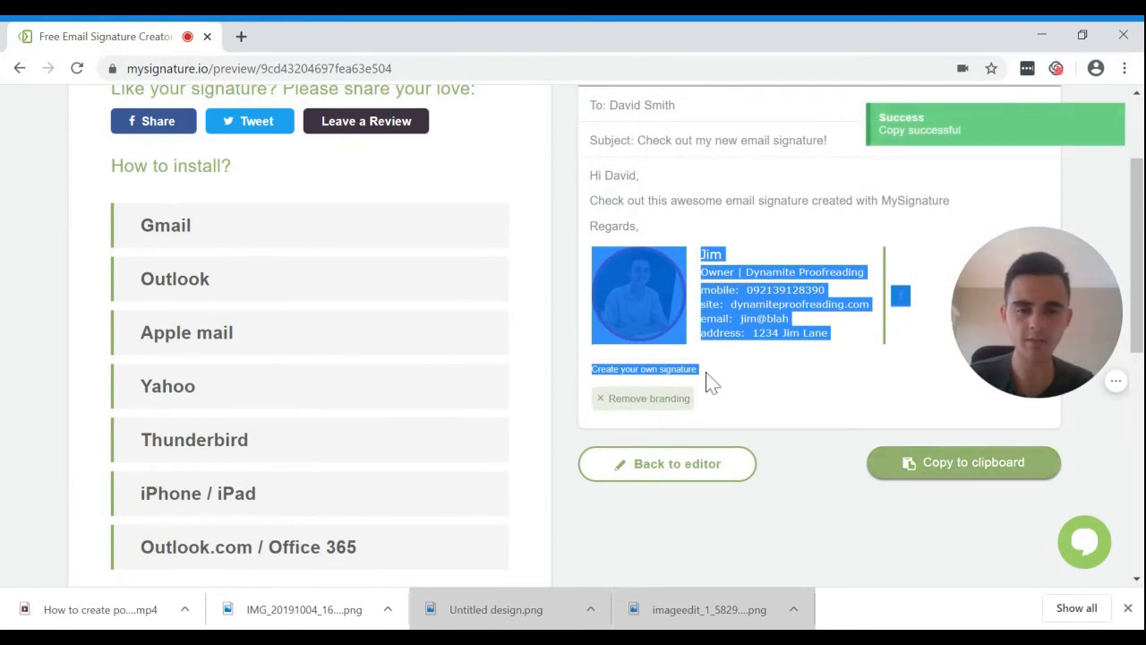
left_click(633, 220)
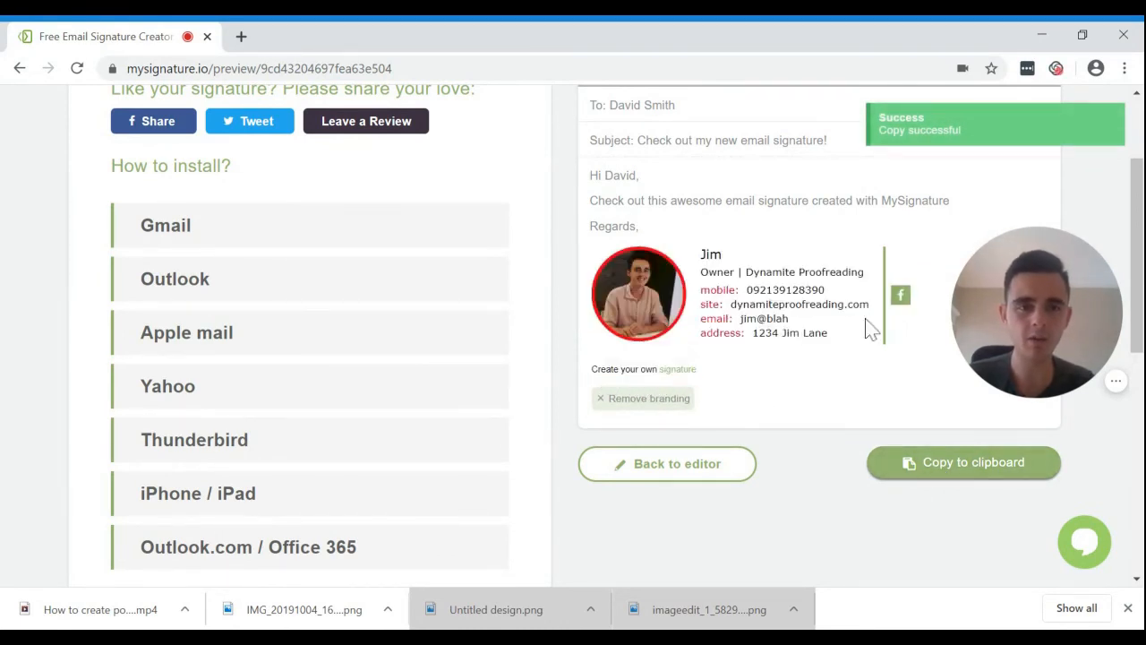
left_click_drag(928, 355, 725, 271)
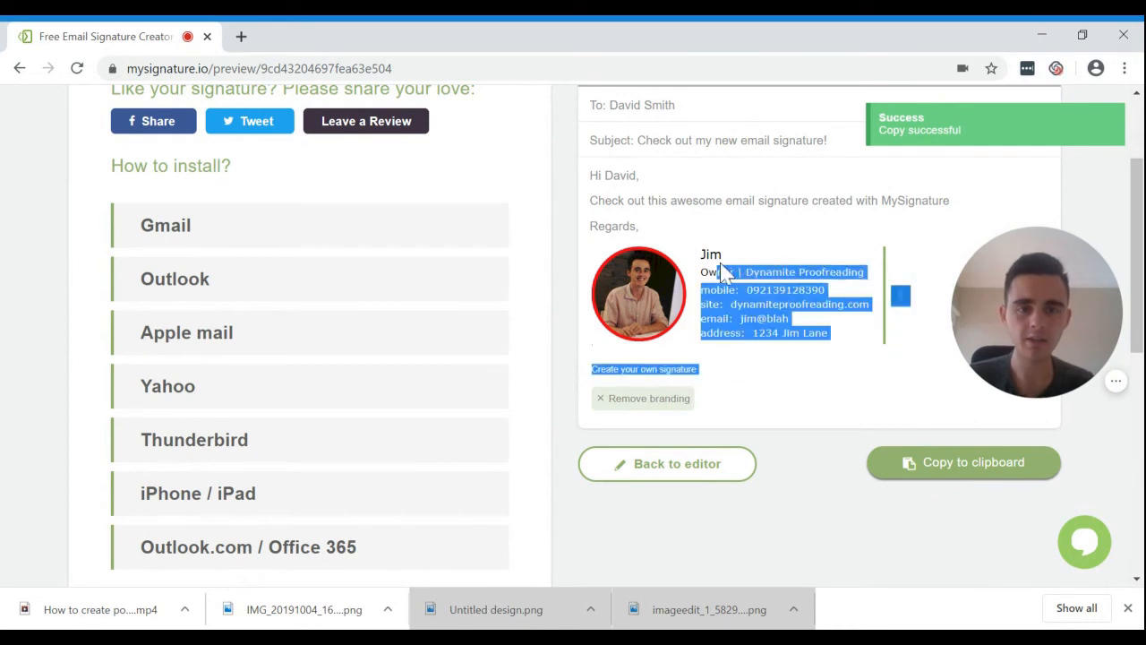
left_click(952, 365)
left_click_drag(882, 345, 777, 288)
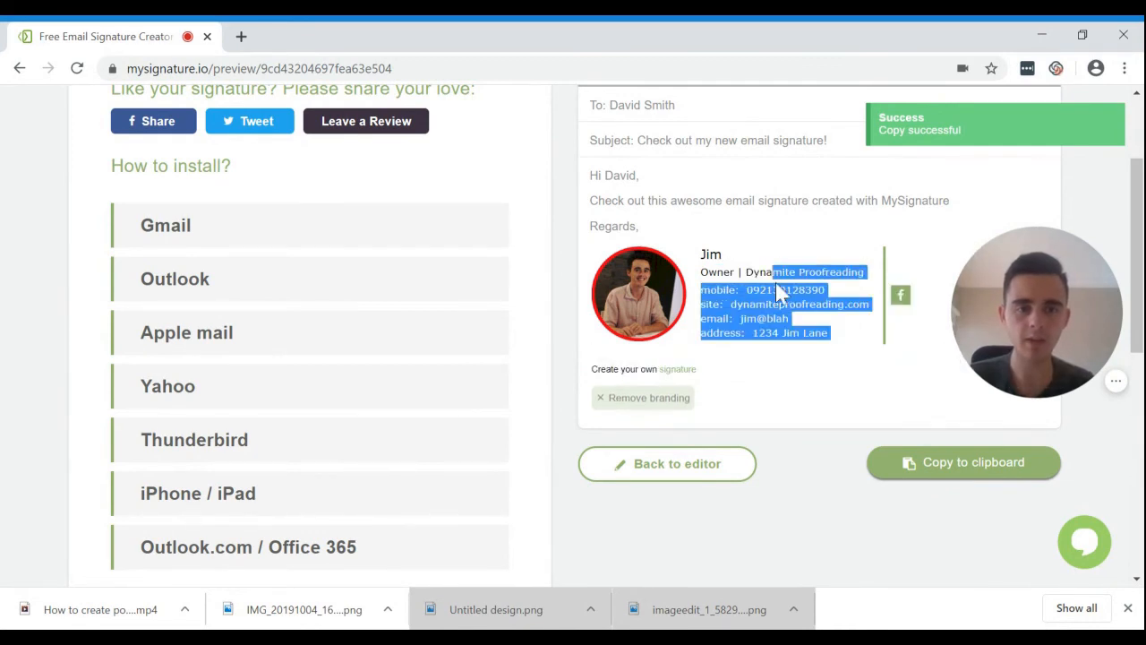